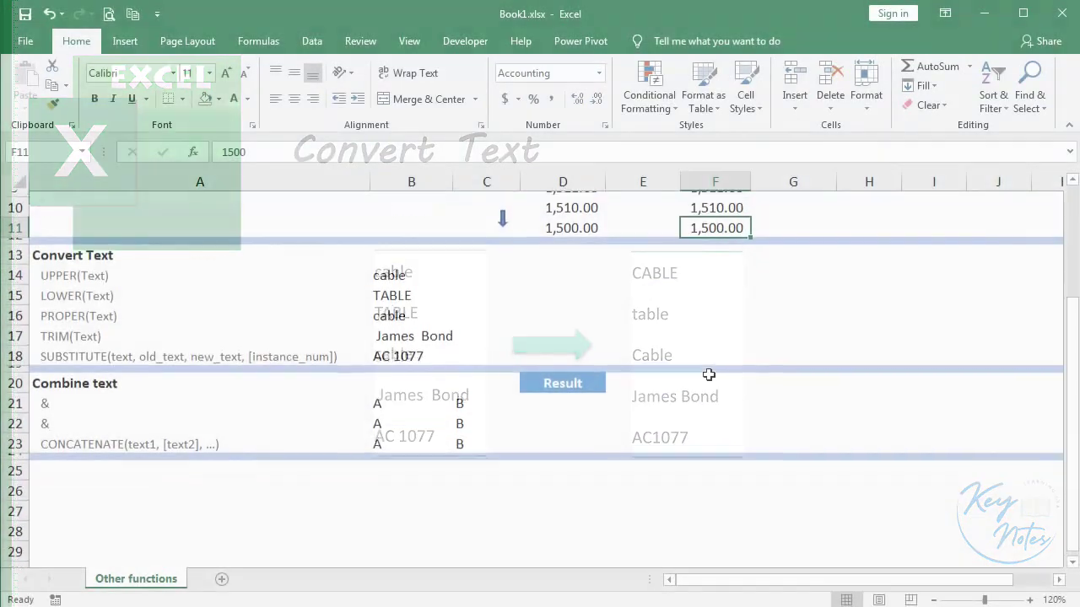
Enter =UPPER(B14) in C14 so it shows CABLE.
{"action": "left_click", "coordinate": [386, 275]}
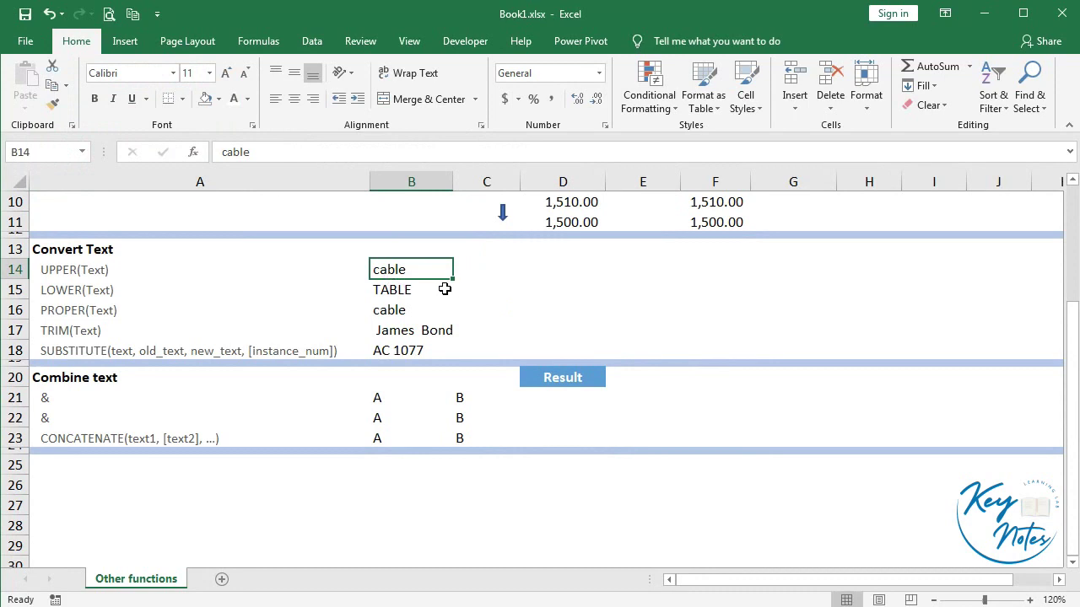
{"action": "left_click", "coordinate": [498, 274]}
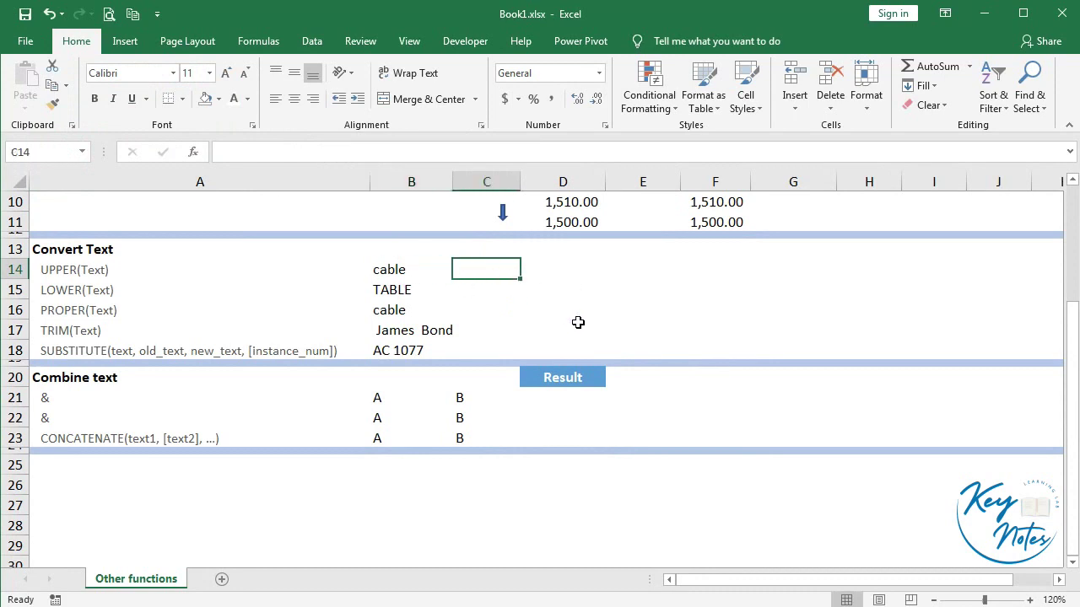
{"action": "type", "text": "="}
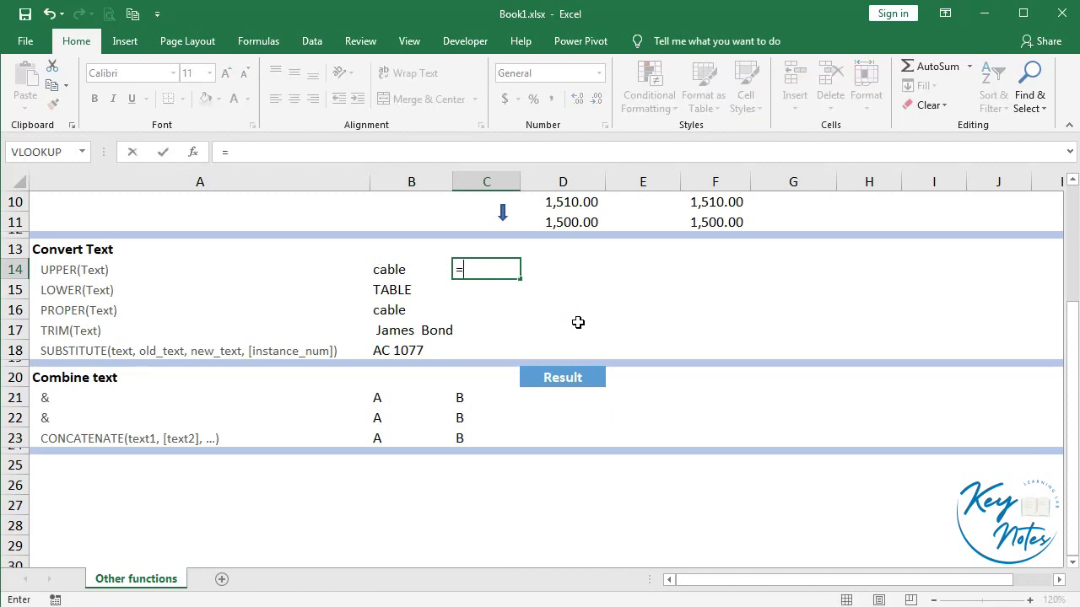
{"action": "type", "text": "upper("}
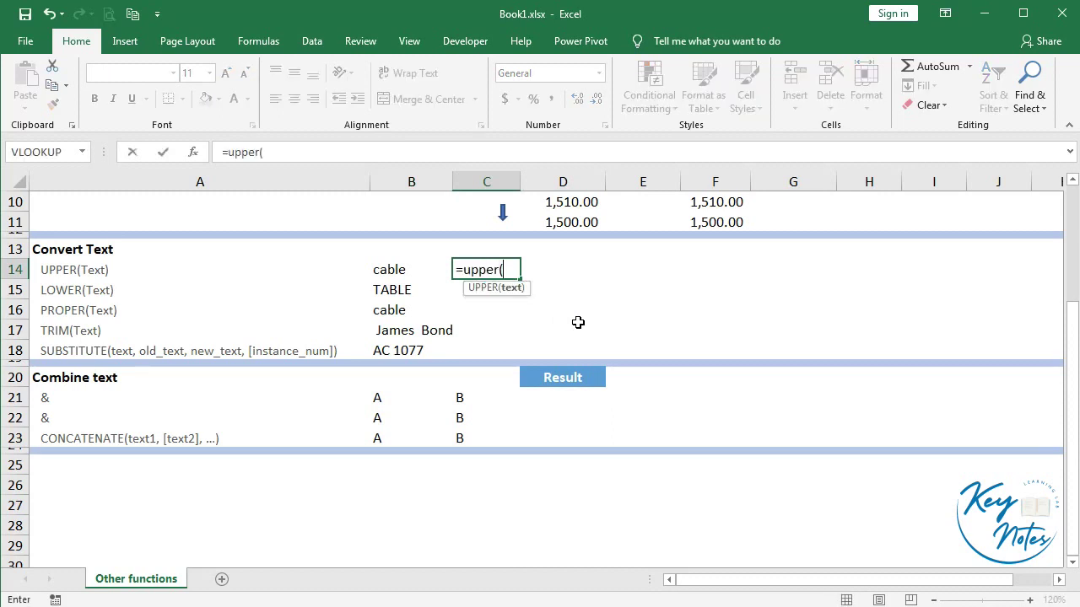
{"action": "key", "text": "Left"}
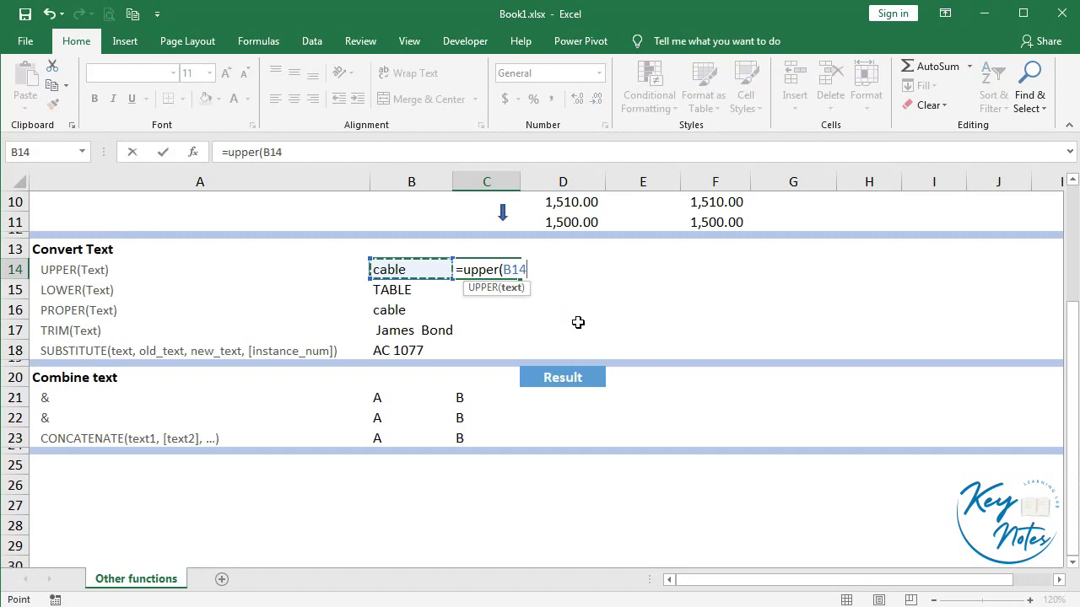
{"action": "type", "text": ")"}
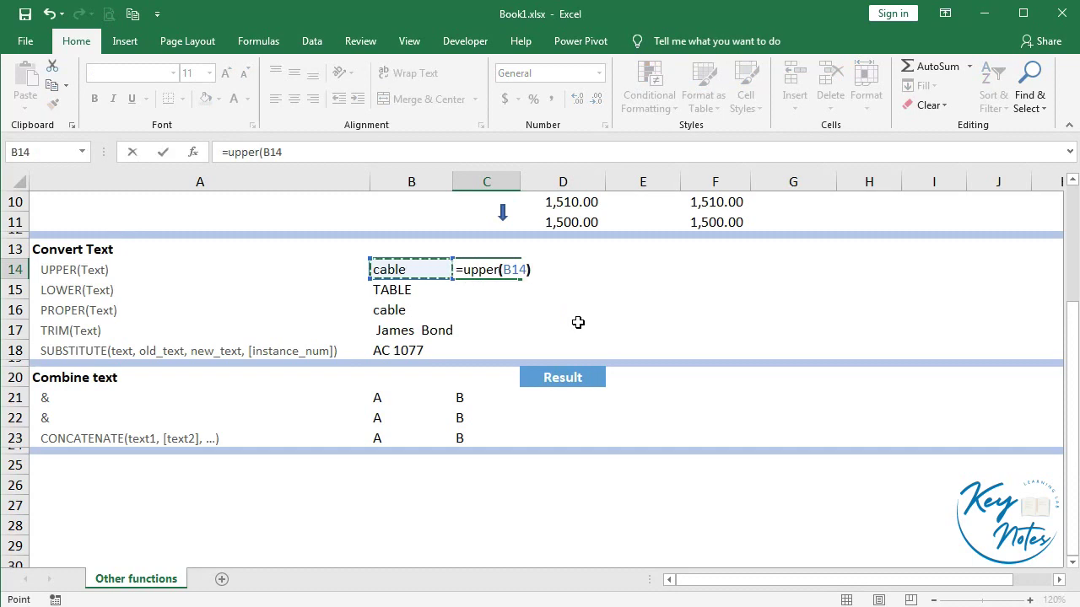
{"action": "key", "text": "Return"}
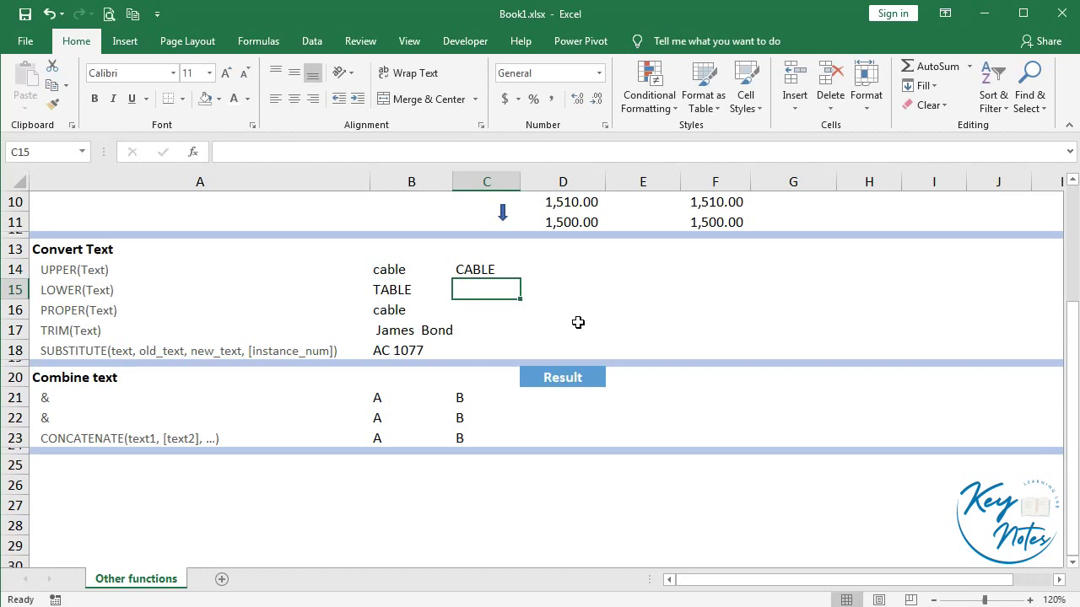
Enter =LOWER(B15) and =PROPER(B16) in C15 and C16, giving table and Cable.
{"action": "type", "text": "="}
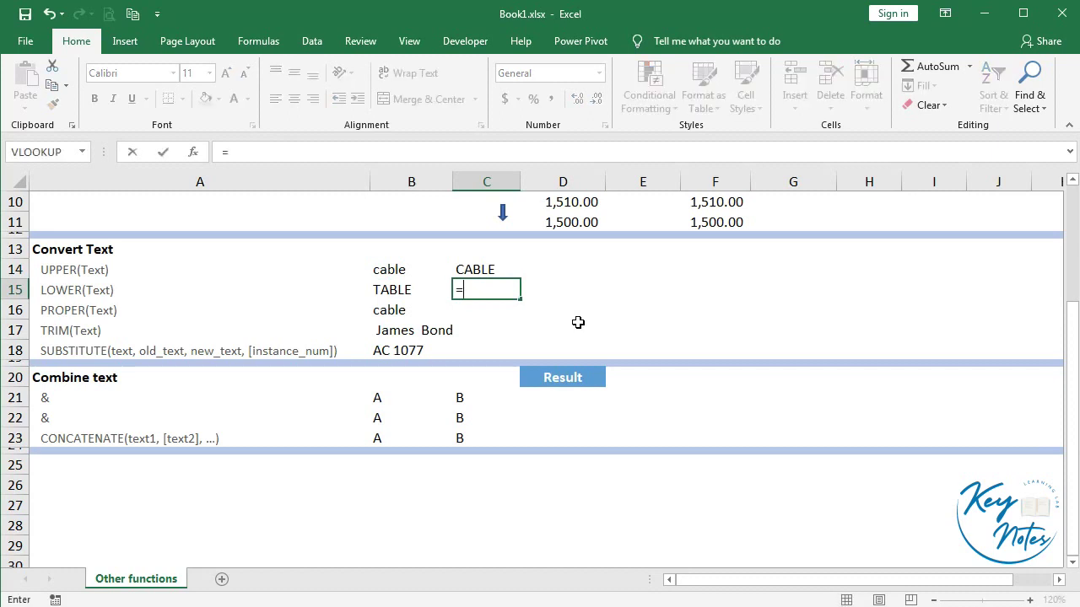
{"action": "type", "text": "Lower("}
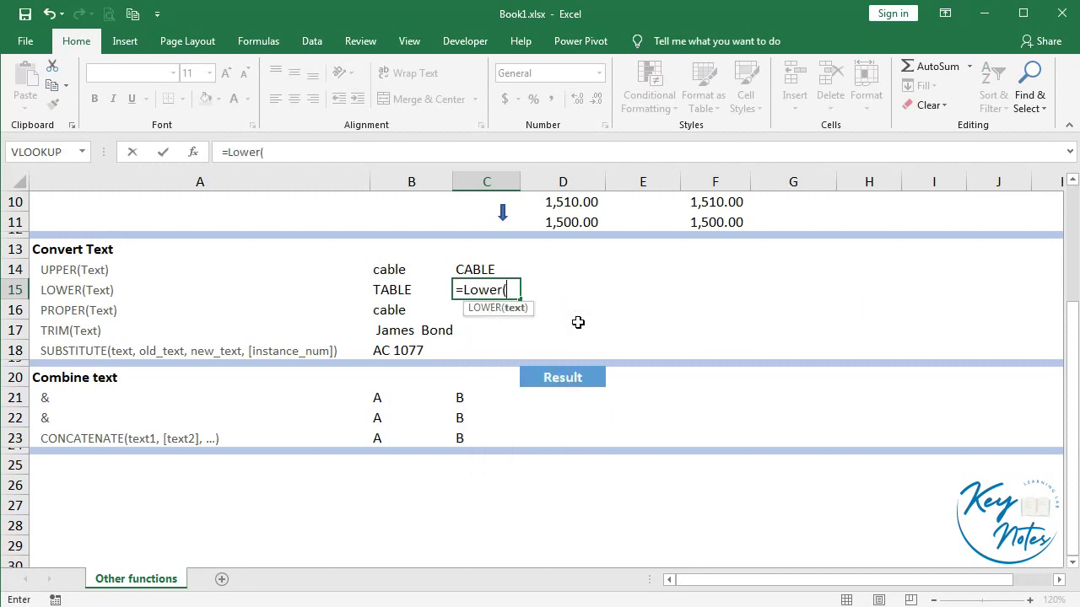
{"action": "key", "text": "Left"}
{"action": "type", "text": ")"}
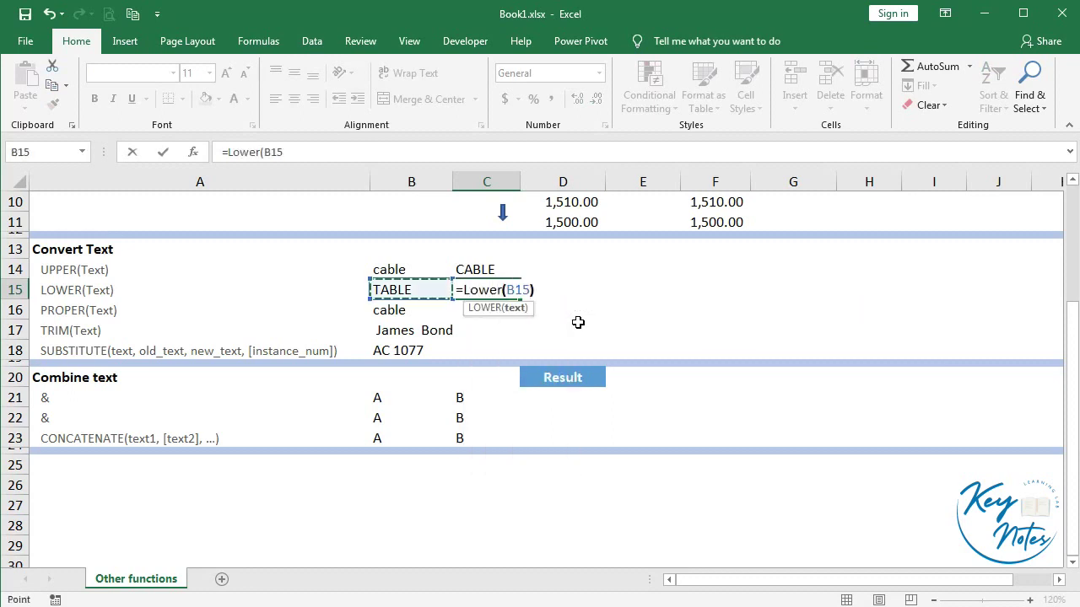
{"action": "key", "text": "Return"}
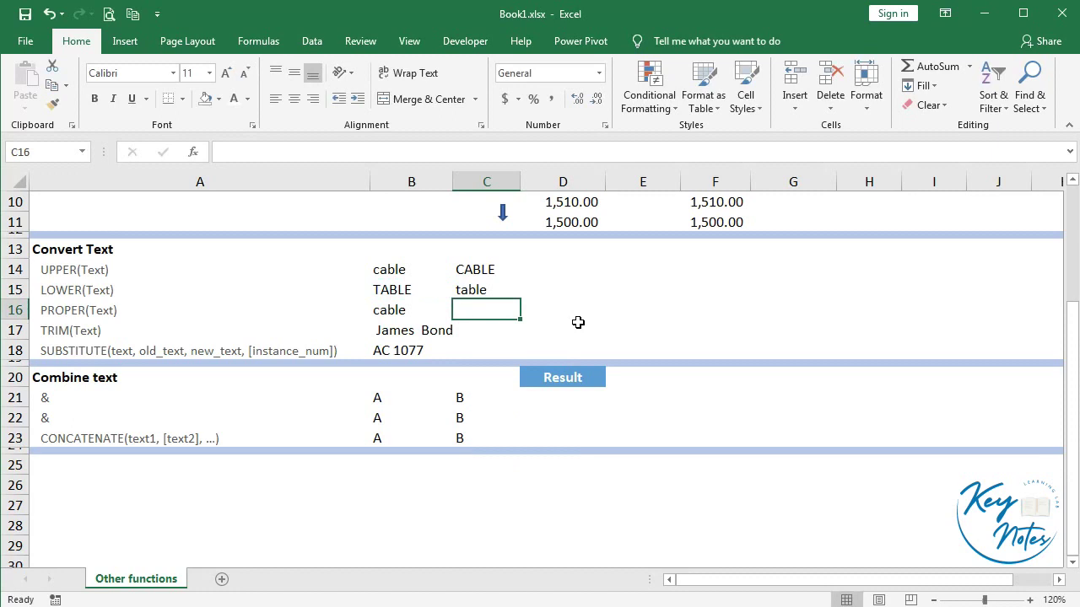
{"action": "type", "text": "="}
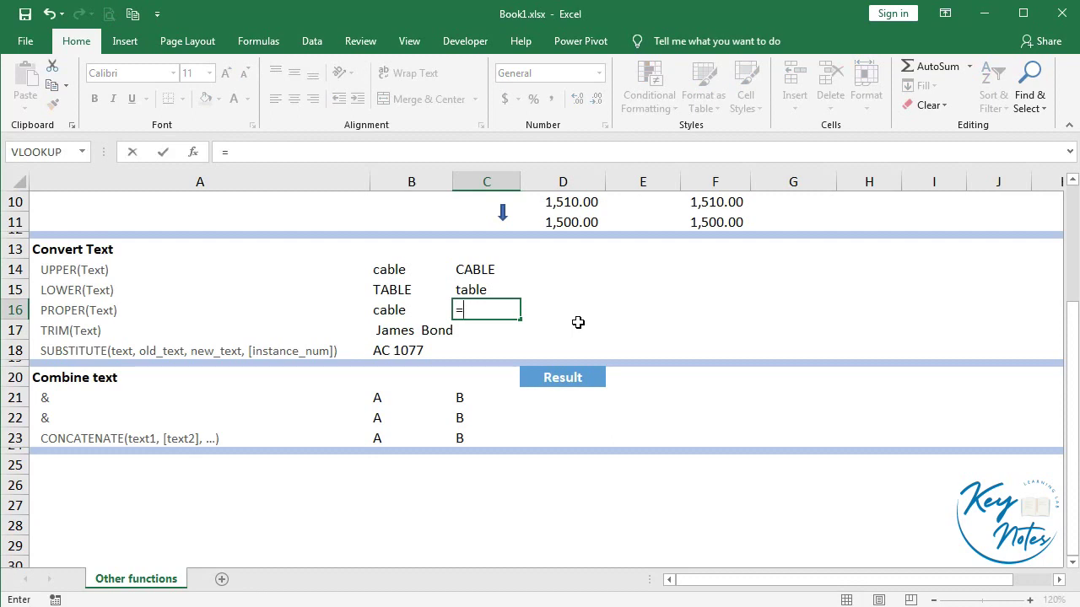
{"action": "type", "text": "Proper("}
{"action": "key", "text": "Left"}
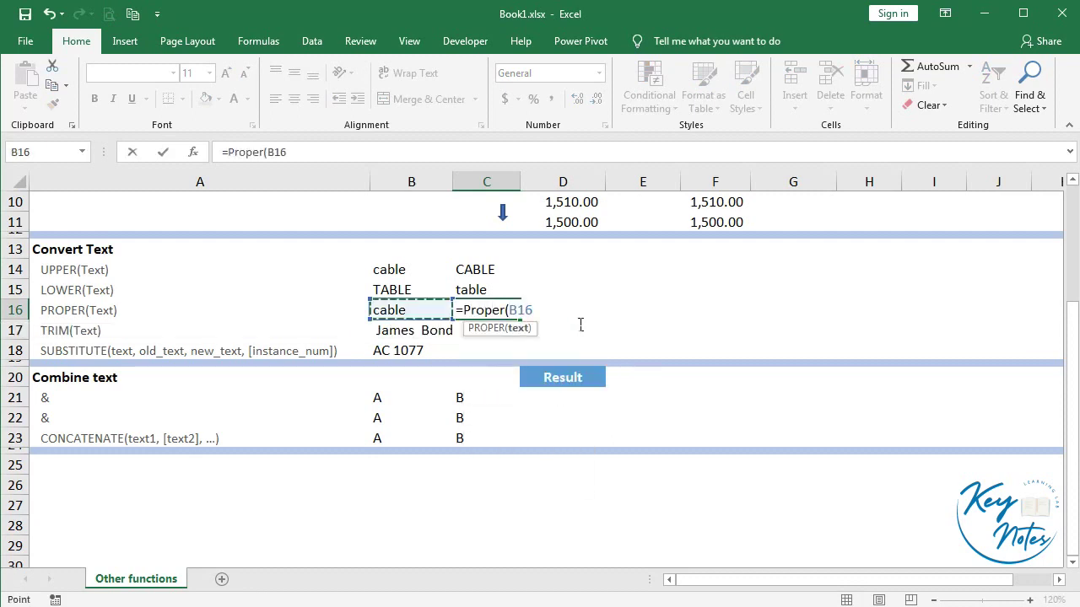
{"action": "type", "text": ")"}
{"action": "key", "text": "Return"}
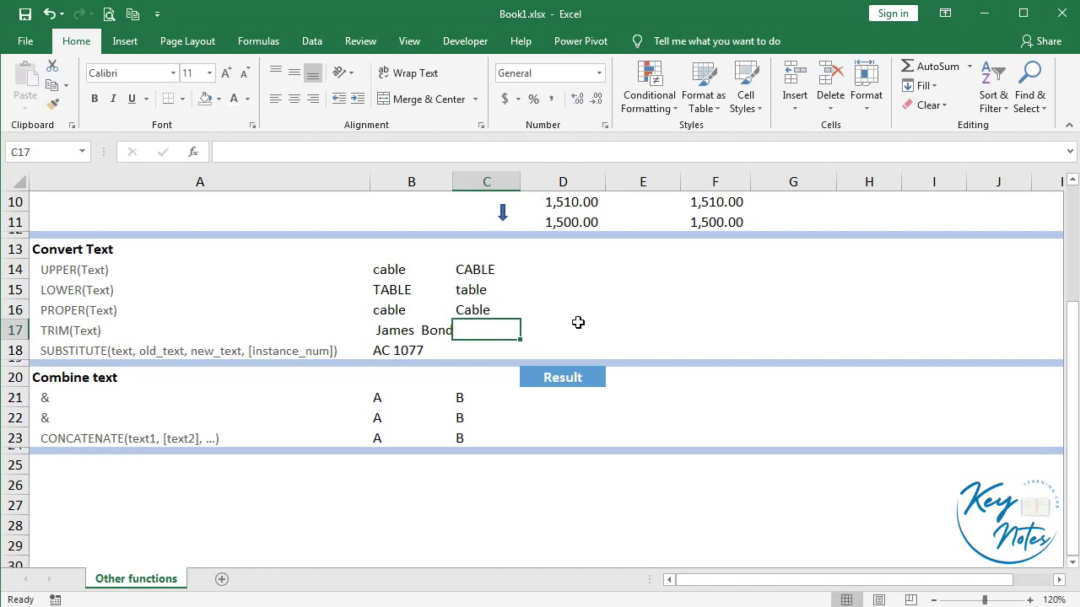
{"action": "key", "text": "Left"}
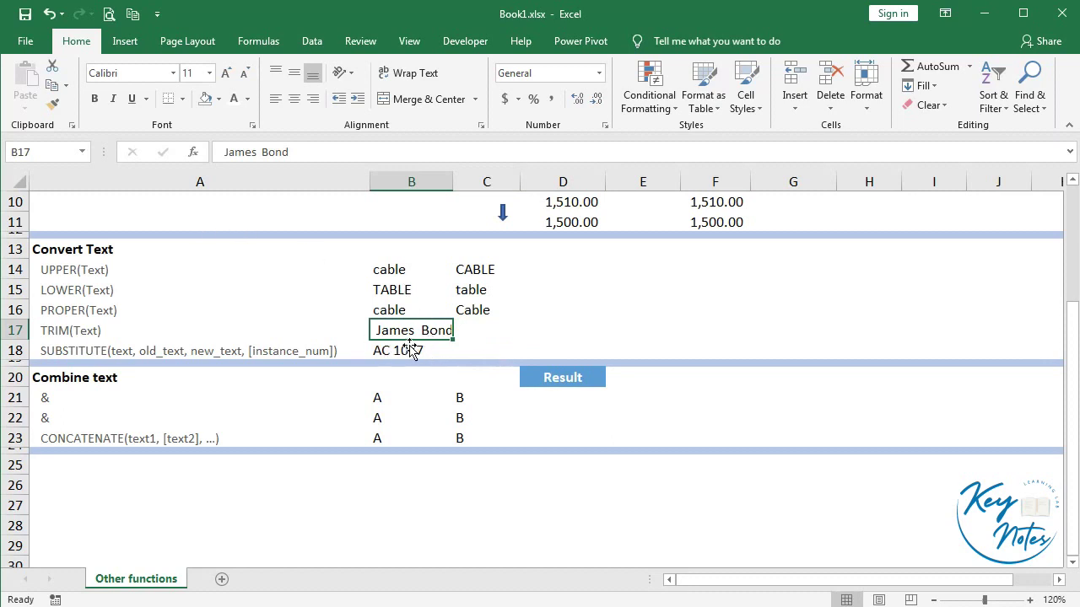
{"action": "left_click", "coordinate": [237, 163]}
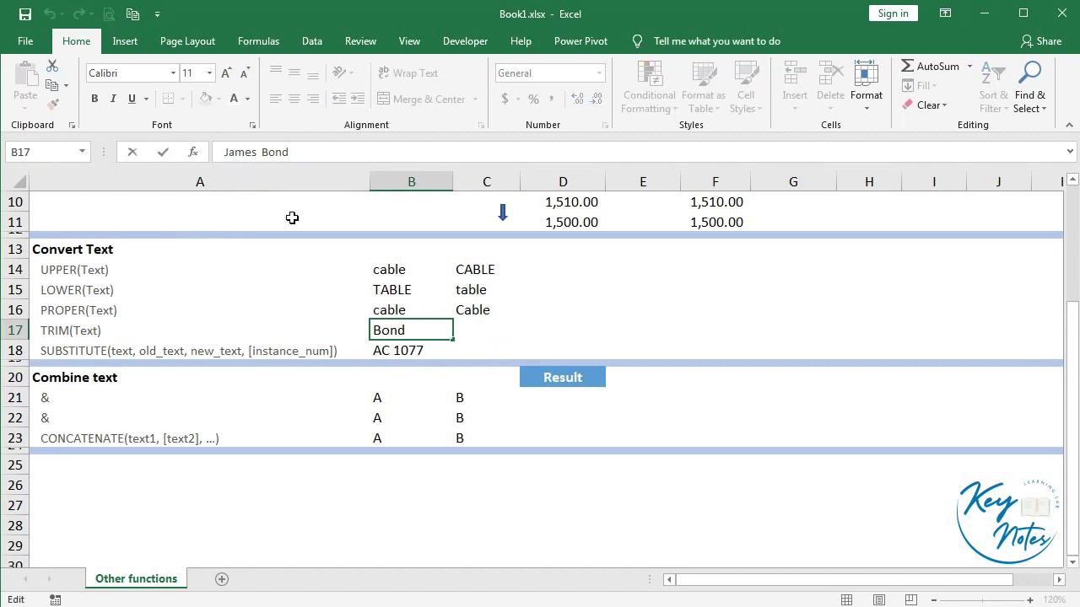
{"action": "key", "text": "Home"}
{"action": "key", "text": "Right"}
{"action": "key", "text": "Right"}
{"action": "key", "text": "shift+Right"}
{"action": "left_click", "coordinate": [481, 335]}
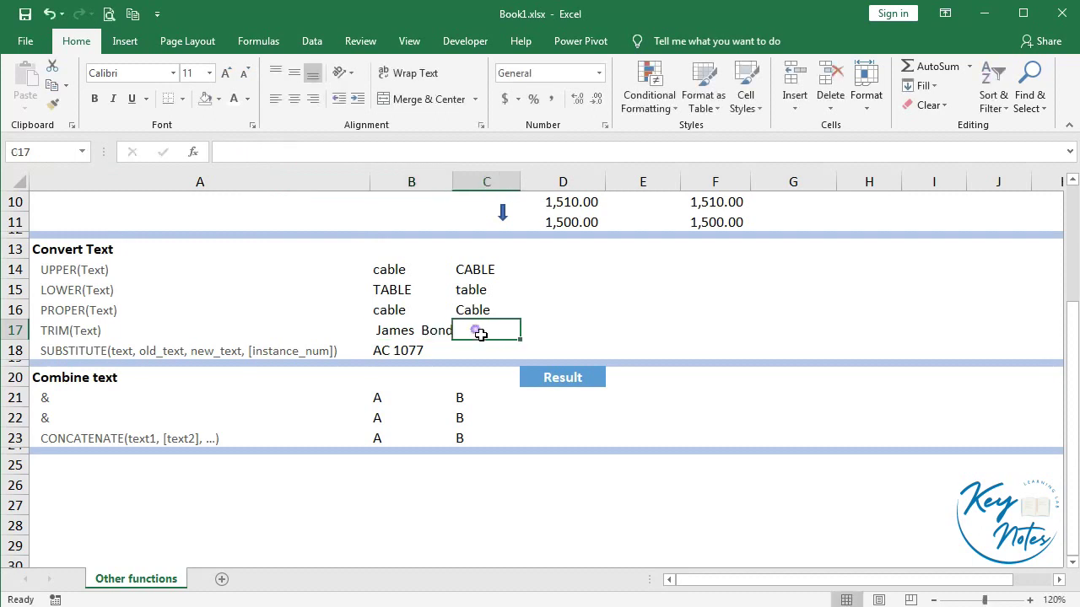
Enter =TRIM(B17) in C17 to strip the extra spaces from the name.
{"action": "type", "text": "="}
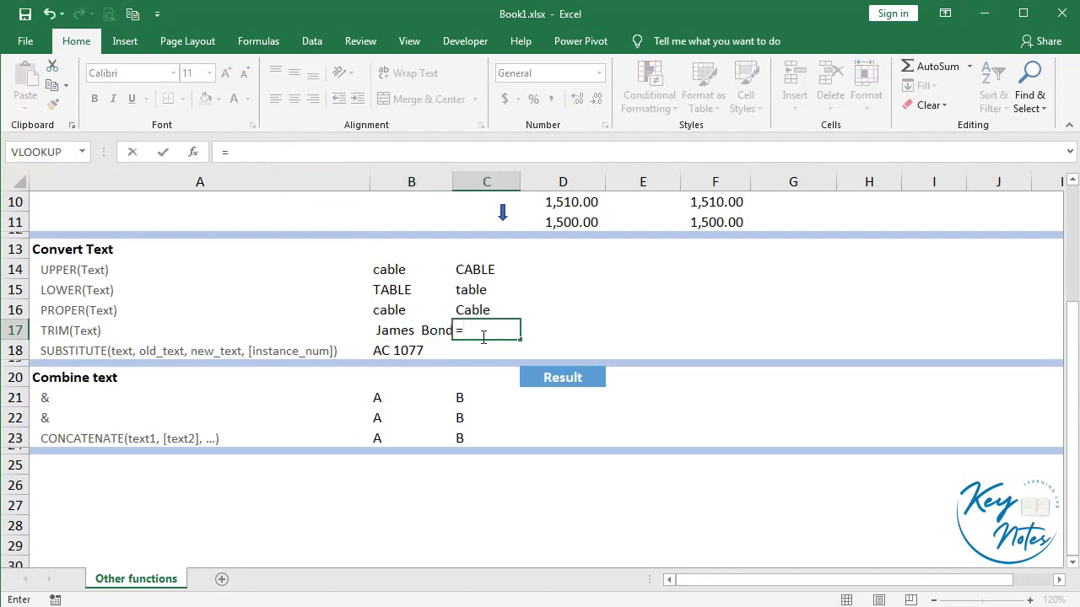
{"action": "type", "text": "Trim("}
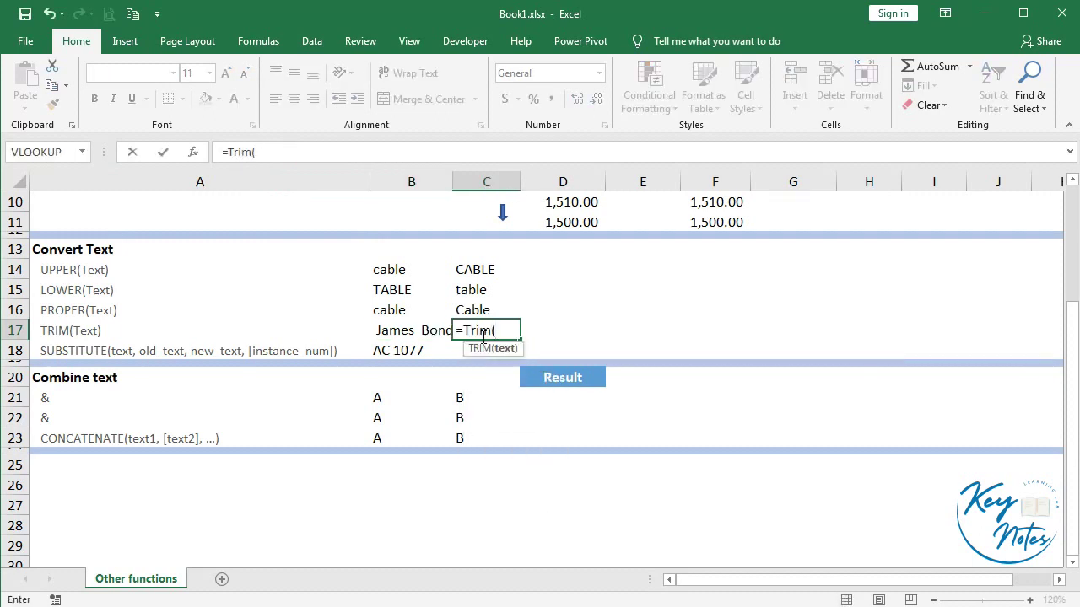
{"action": "left_click", "coordinate": [438, 335]}
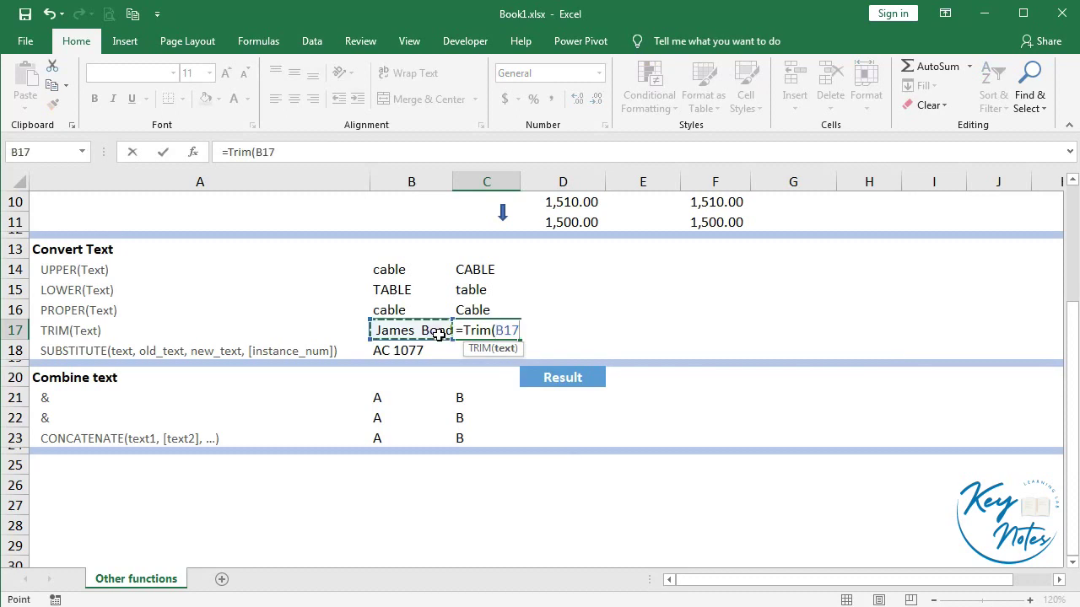
{"action": "key", "text": "Return"}
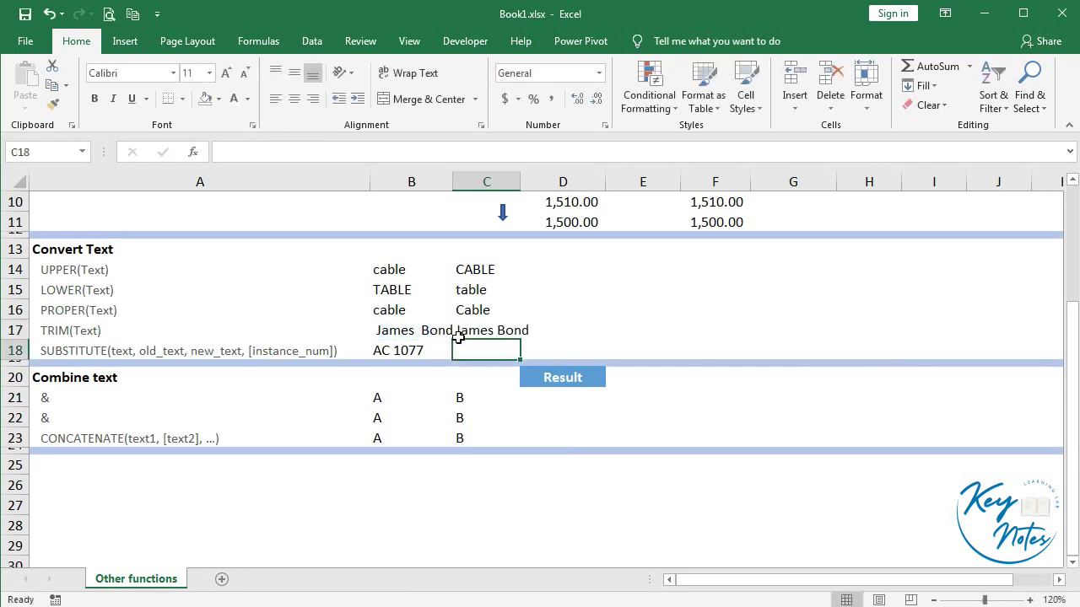
Paste C17's trimmed name into E17 as a plain value and check its spacing.
{"action": "left_click", "coordinate": [463, 332]}
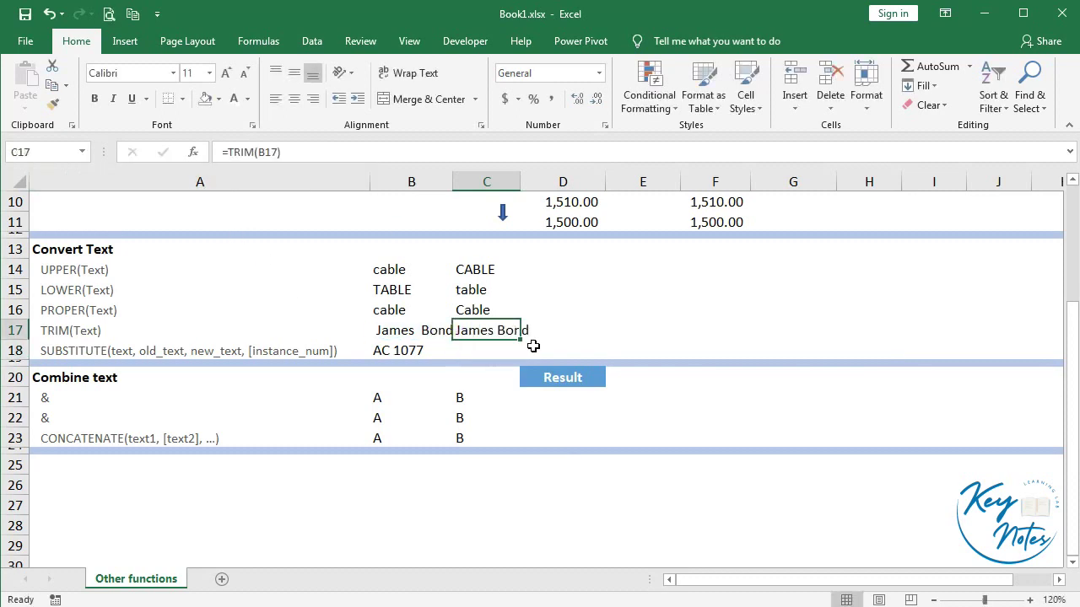
{"action": "key", "text": "ctrl+c"}
{"action": "left_click", "coordinate": [638, 330]}
{"action": "right_click", "coordinate": [638, 330]}
{"action": "left_click", "coordinate": [677, 321]}
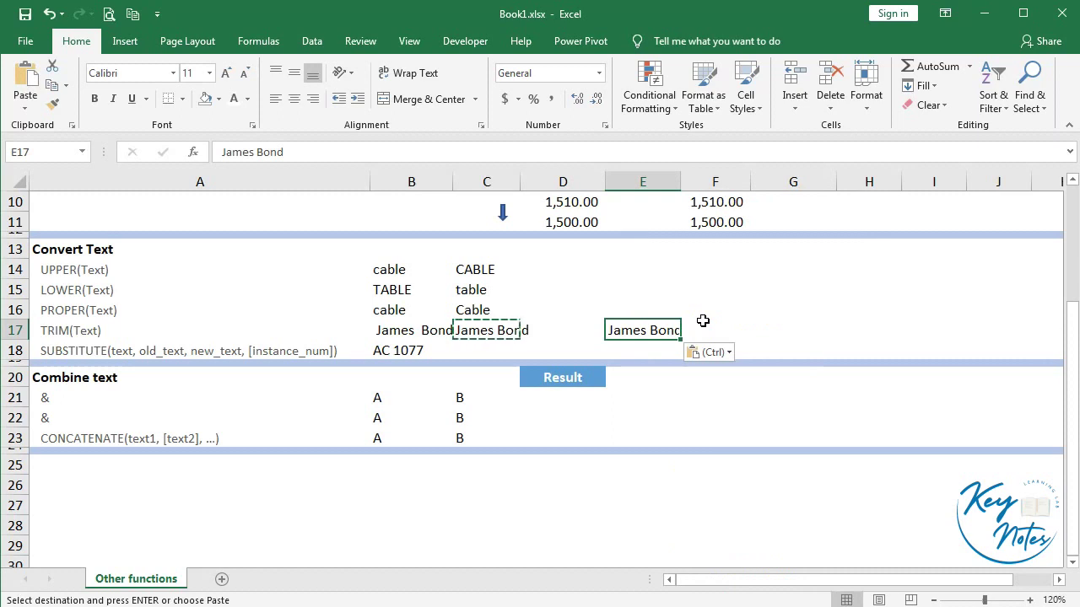
{"action": "key", "text": "Escape"}
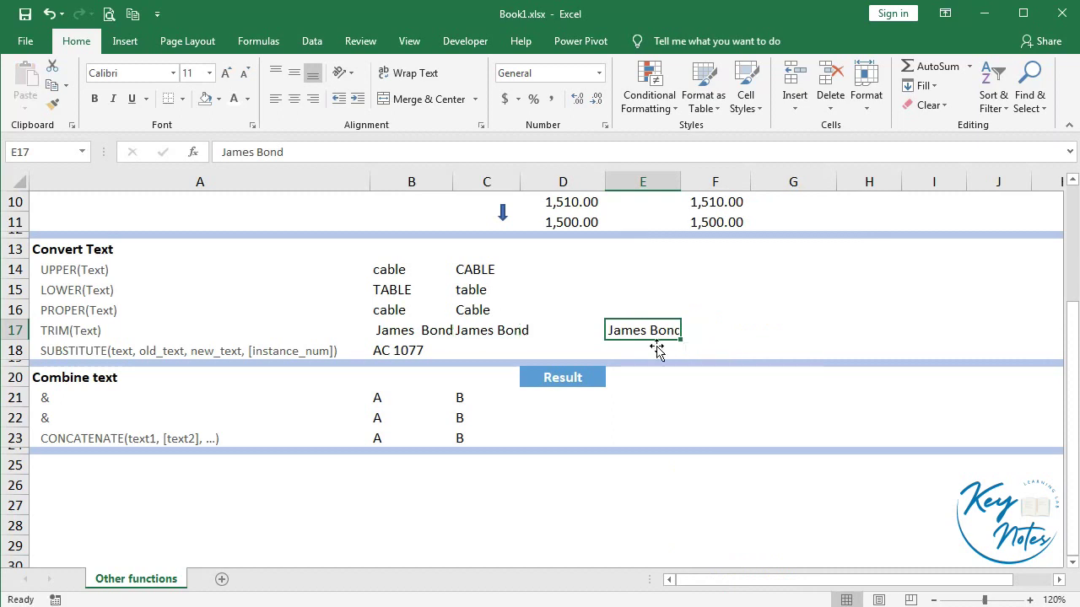
{"action": "left_click", "coordinate": [222, 151]}
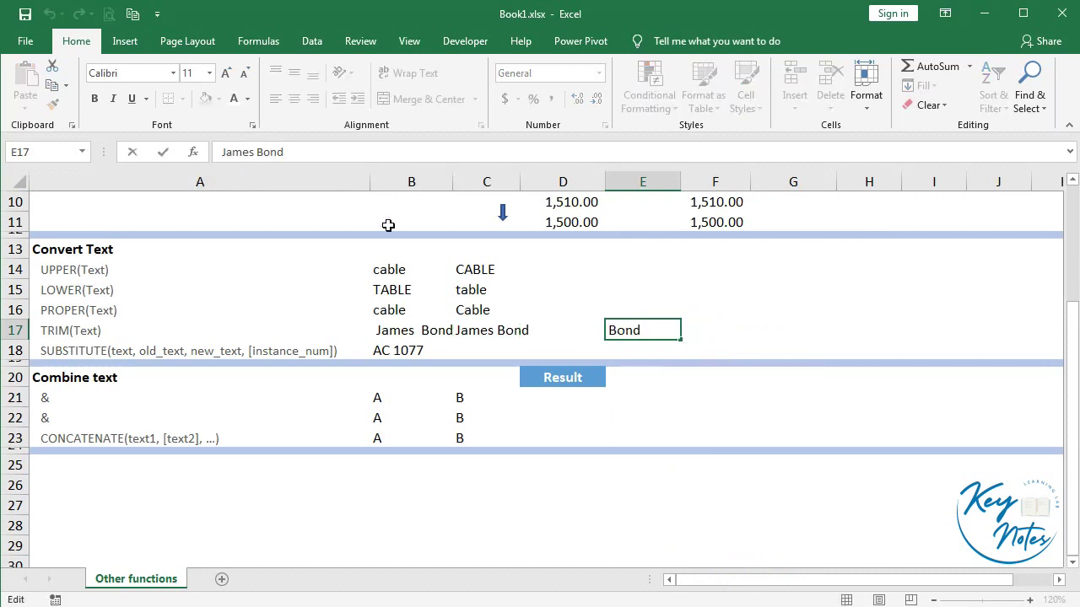
{"action": "key", "text": "Right"}
{"action": "key", "text": "Right"}
{"action": "key", "text": "Right"}
{"action": "key", "text": "Return"}
{"action": "left_click", "coordinate": [422, 356]}
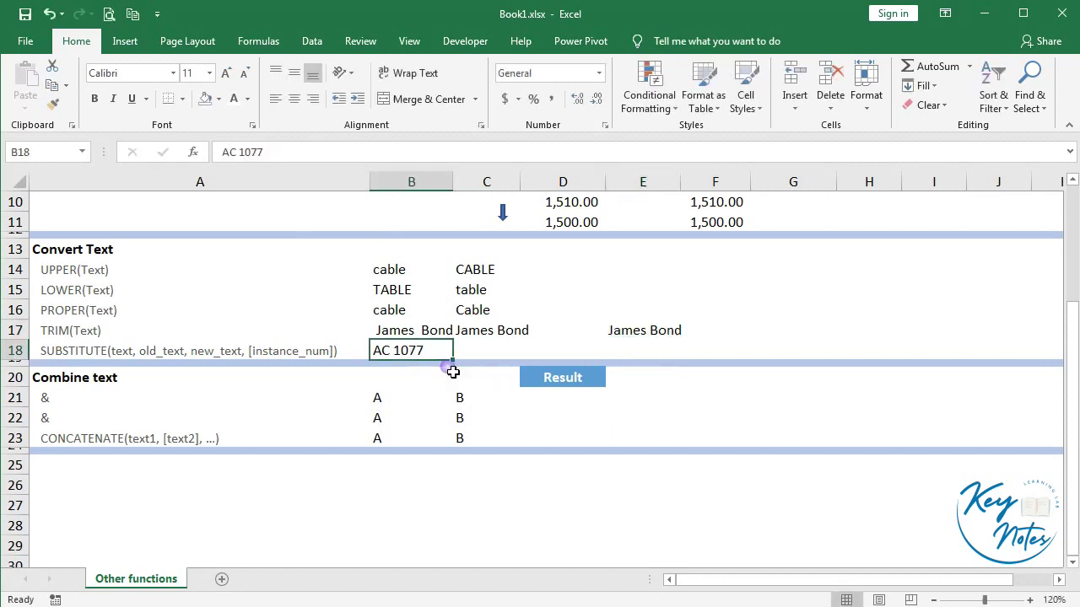
Try deleting the space in B18's code AC 1077, then cancel, leaving it unchanged.
{"action": "left_click", "coordinate": [477, 354]}
{"action": "left_click", "coordinate": [388, 355]}
{"action": "left_click", "coordinate": [239, 152]}
{"action": "key", "text": "BackSpace"}
{"action": "key", "text": "Escape"}
Enter =SUBSTITUTE(B18," ","") in C18 so it shows AC1077.
{"action": "left_click", "coordinate": [489, 358]}
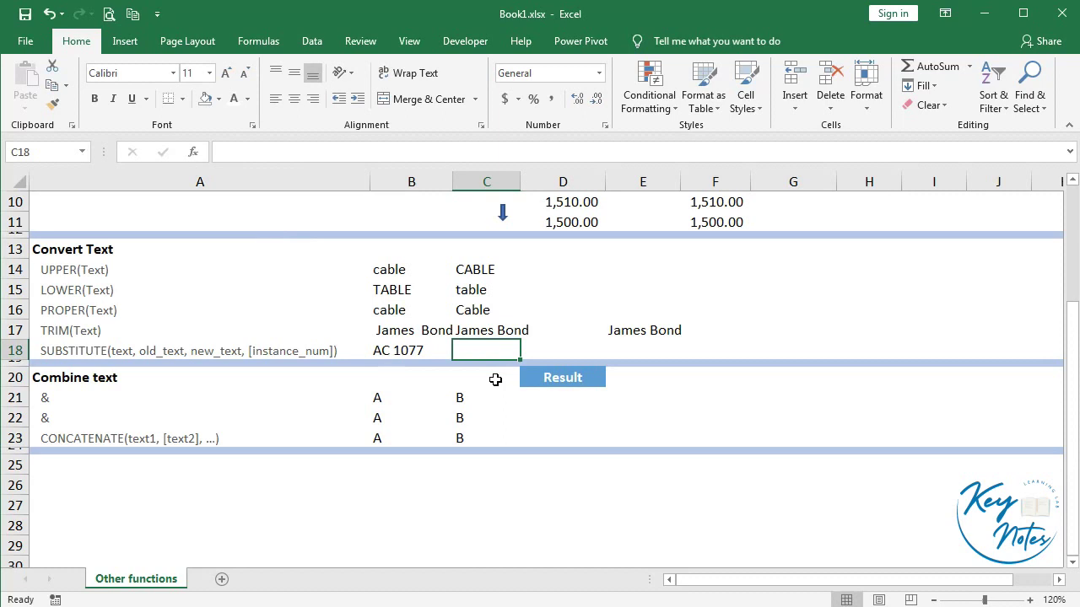
{"action": "type", "text": "=substitu"}
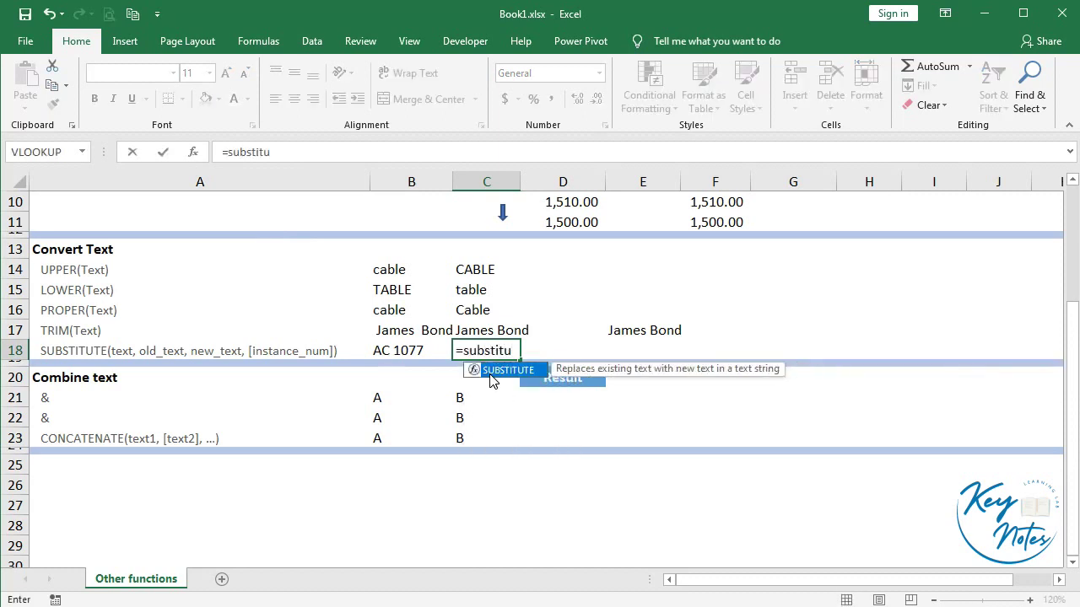
{"action": "double_click", "coordinate": [491, 372]}
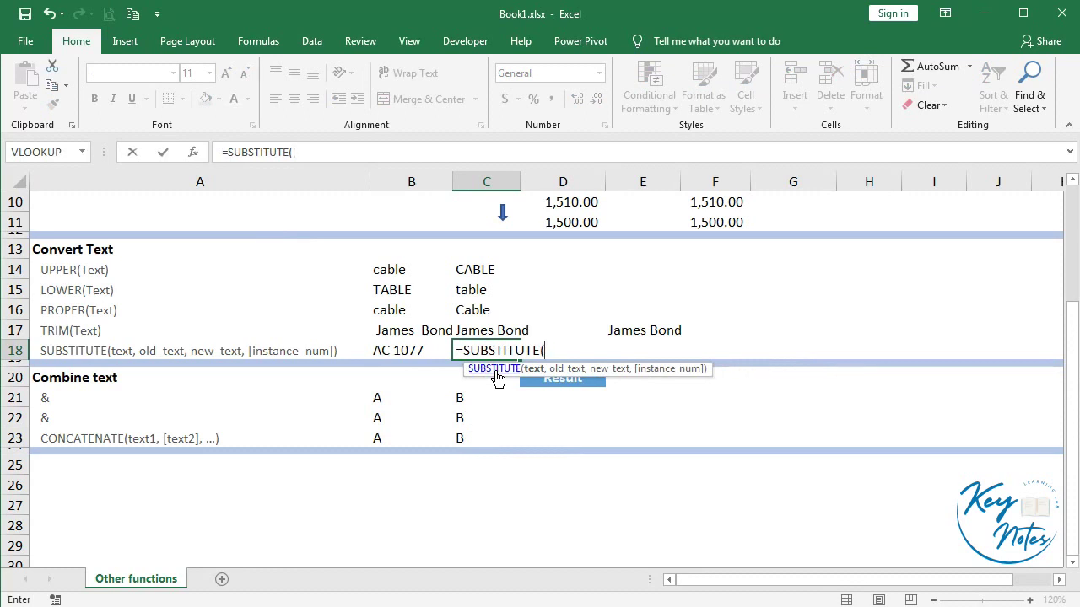
{"action": "left_click", "coordinate": [411, 358]}
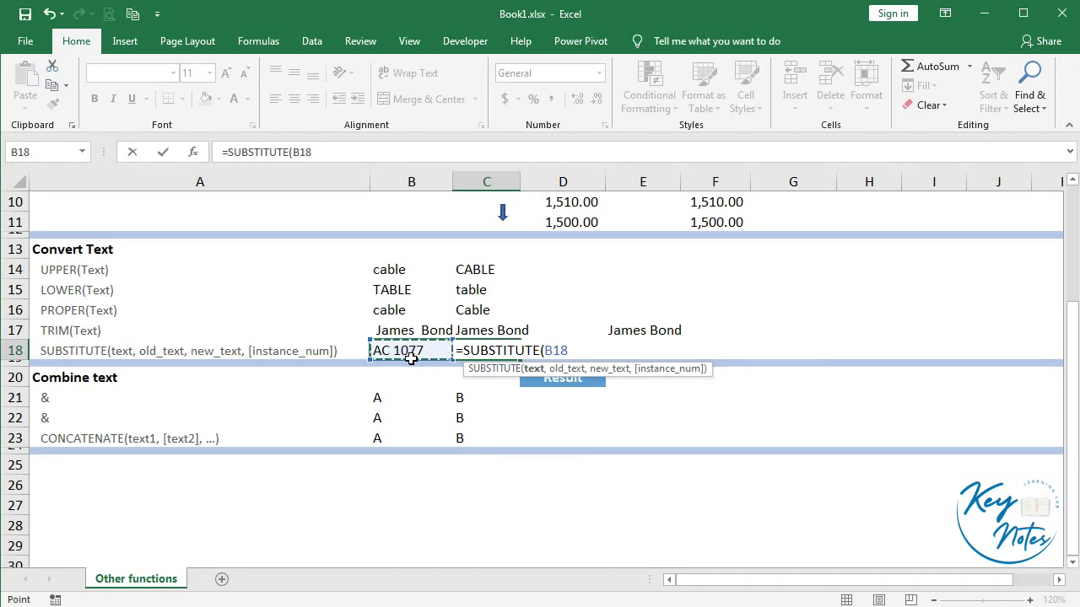
{"action": "type", "text": ","}
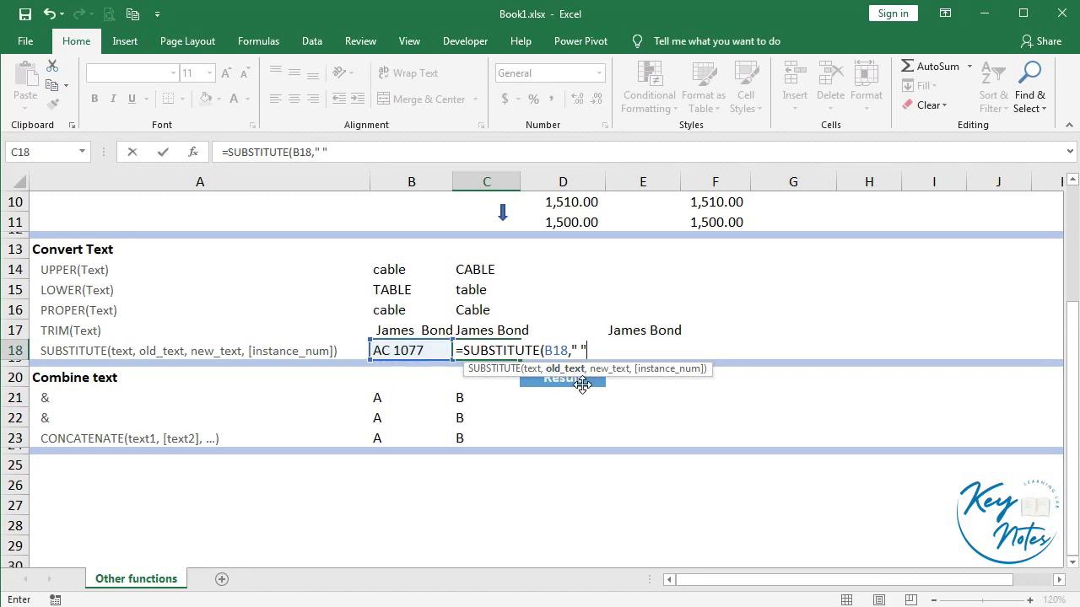
{"action": "type", "text": ","}
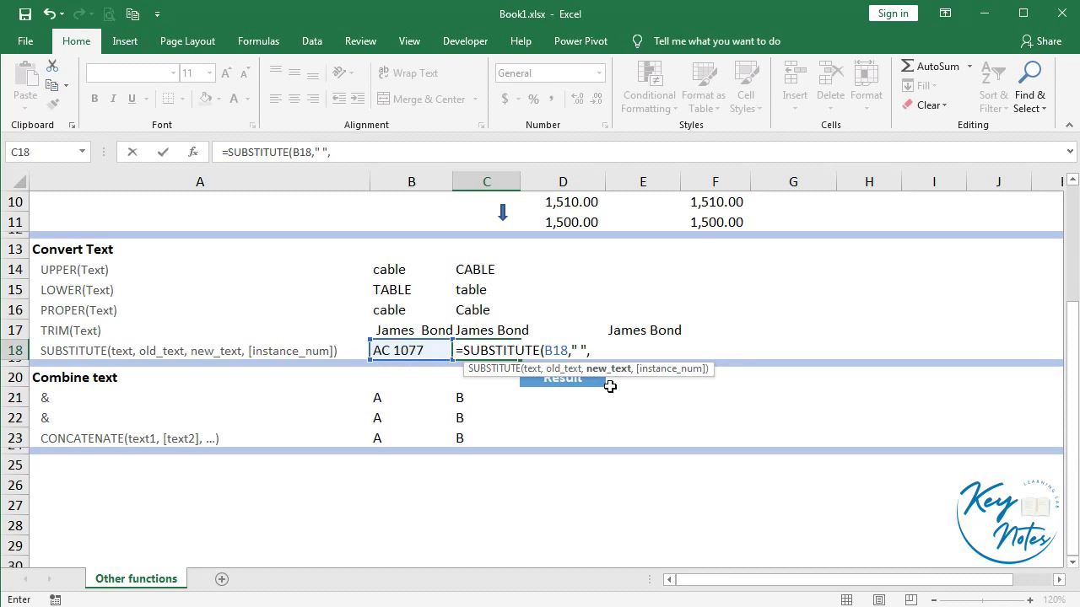
{"action": "type", "text": "\""}
{"action": "type", "text": ")"}
{"action": "key", "text": "Return"}
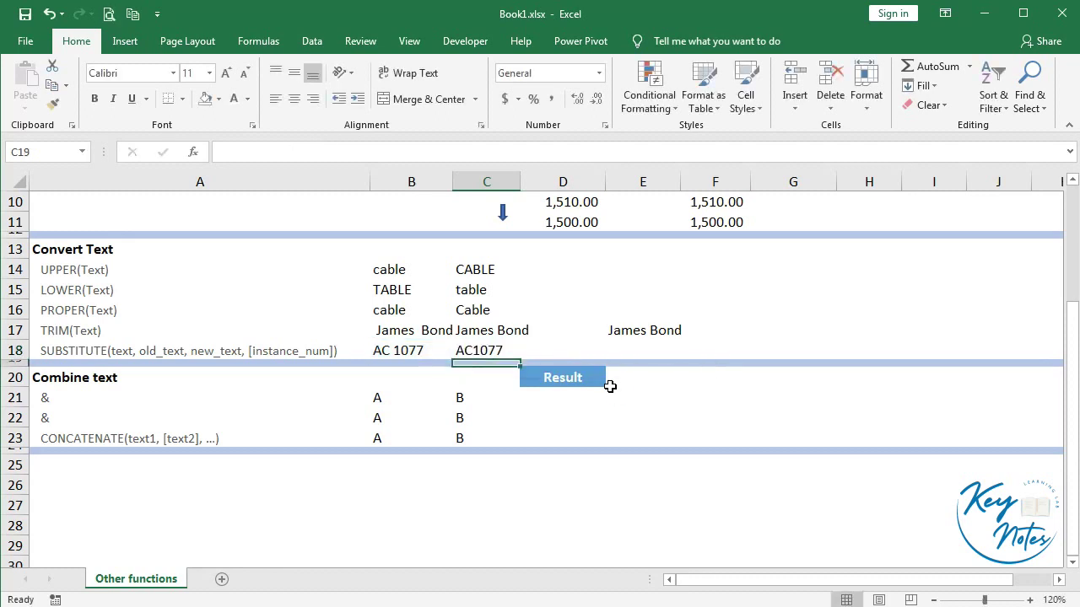
{"action": "key", "text": "Up"}
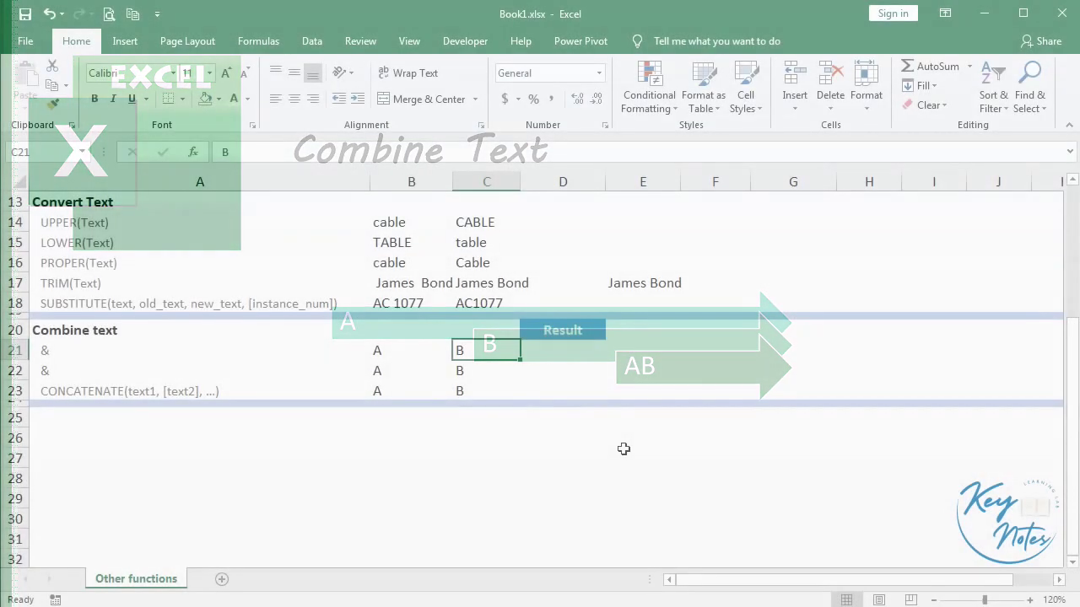
{"action": "left_click", "coordinate": [404, 355]}
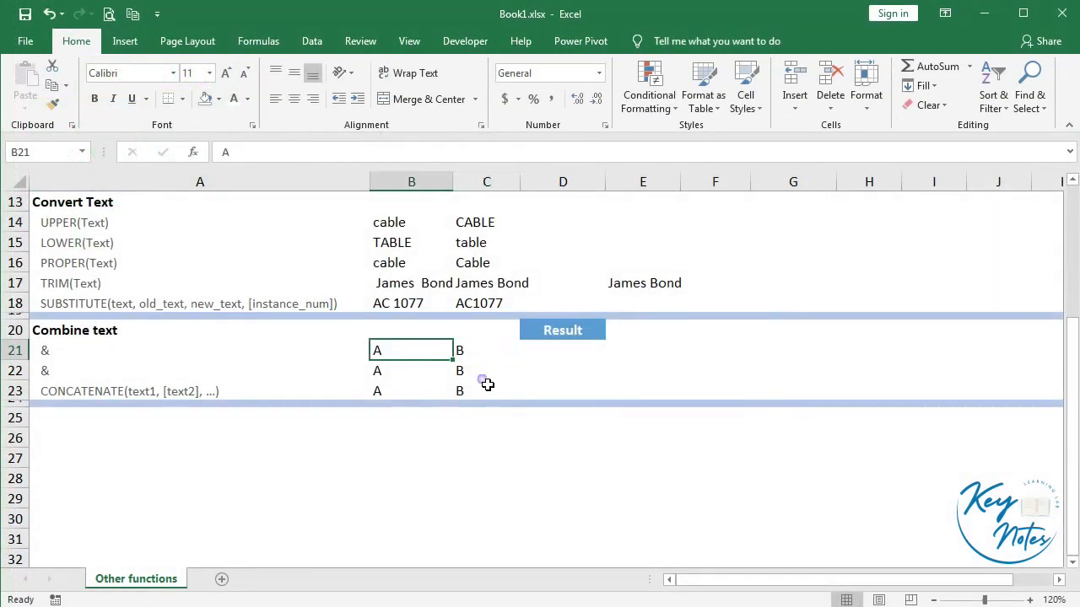
{"action": "left_click", "coordinate": [481, 358]}
{"action": "left_click", "coordinate": [593, 369]}
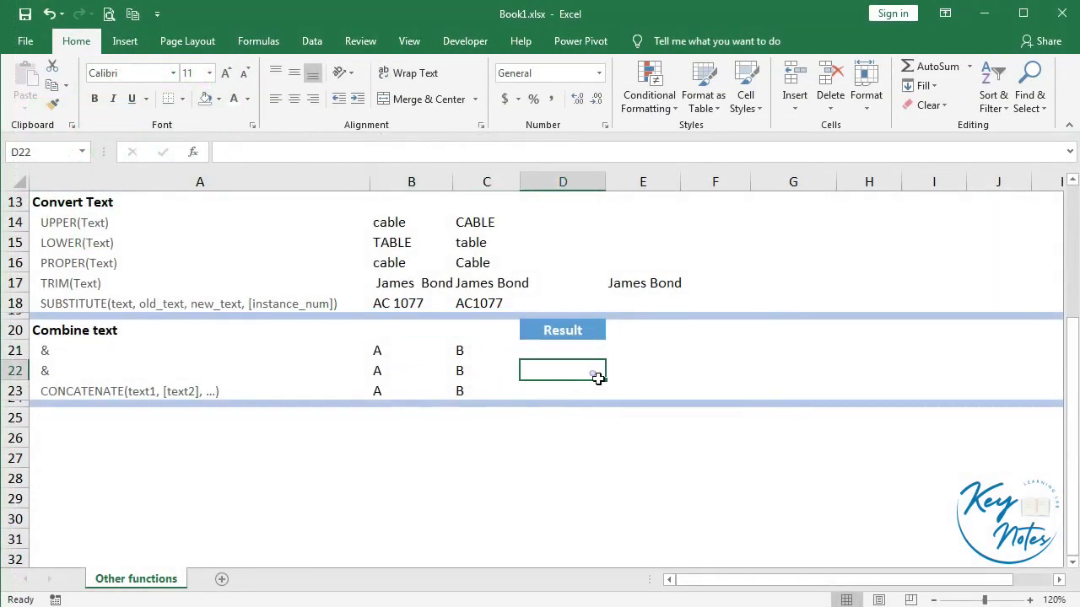
{"action": "left_click", "coordinate": [570, 350]}
Enter =B21&C21 in D21 so it shows AB.
{"action": "type", "text": "="}
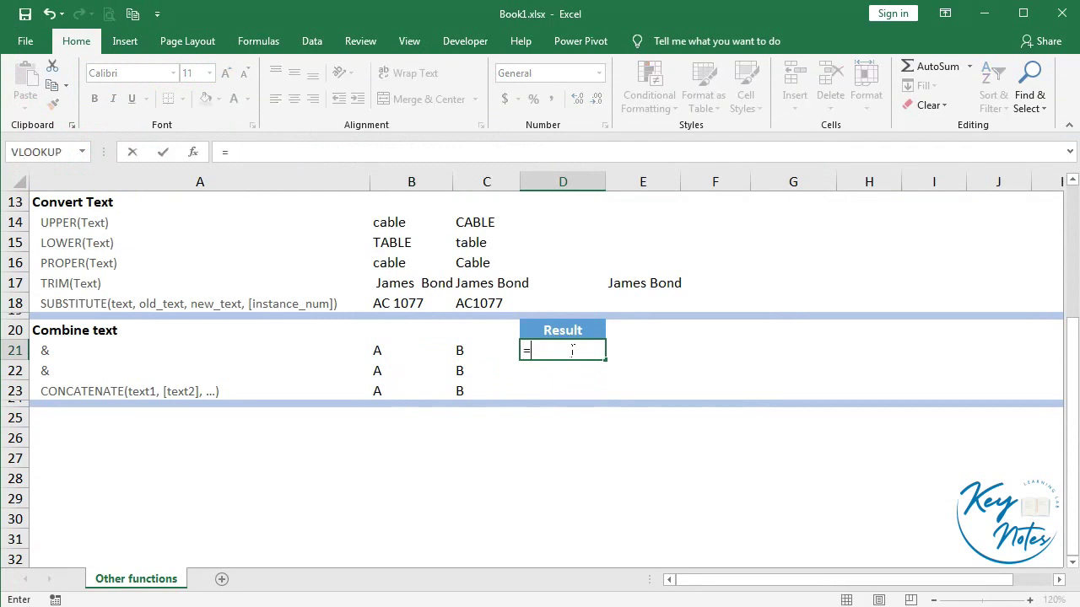
{"action": "left_click", "coordinate": [396, 361]}
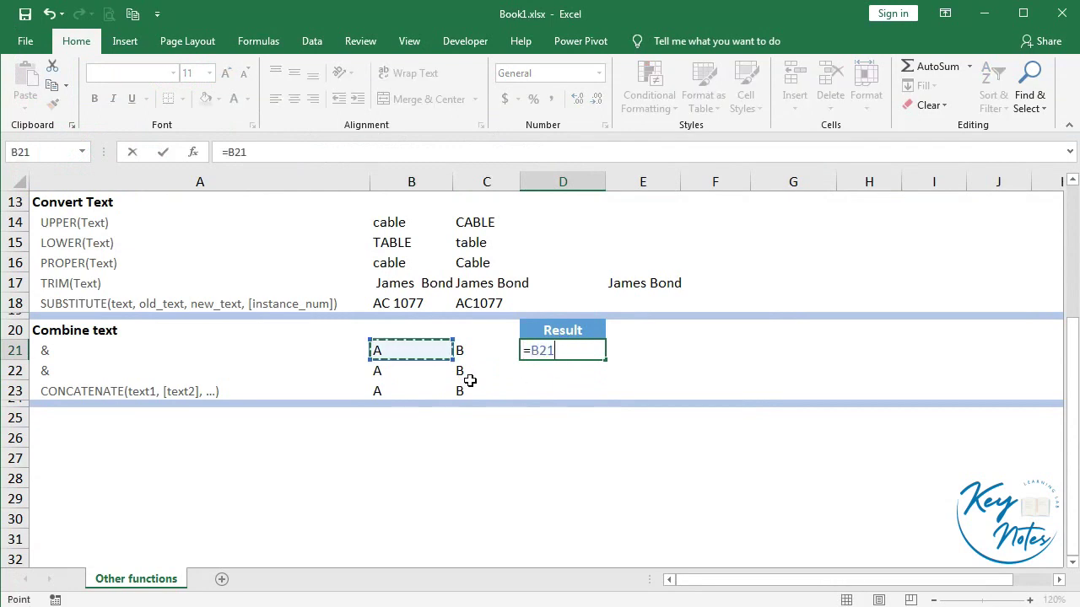
{"action": "type", "text": "&"}
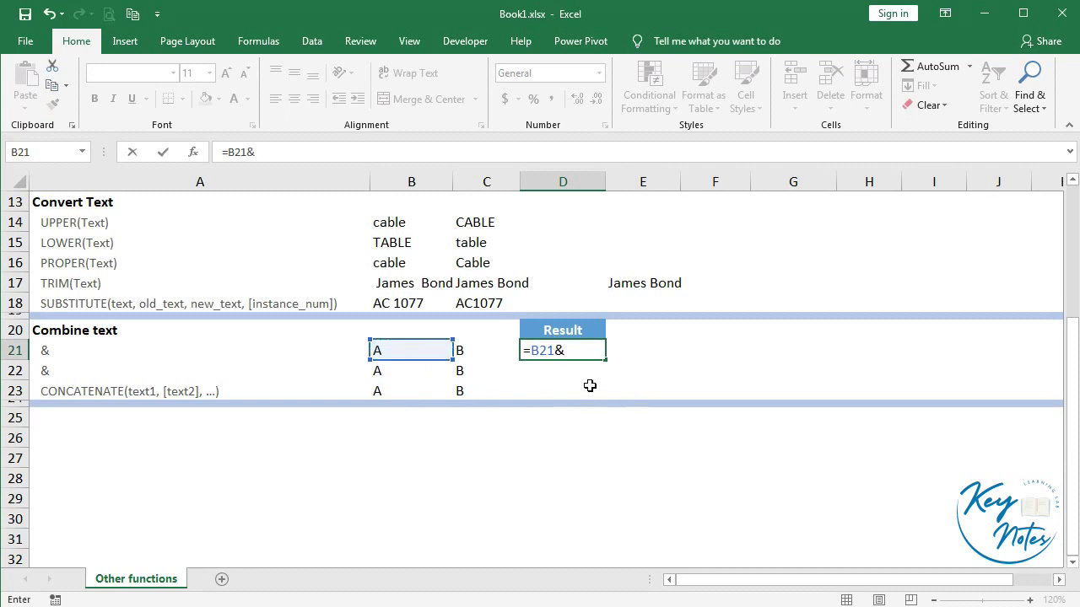
{"action": "left_click", "coordinate": [489, 355]}
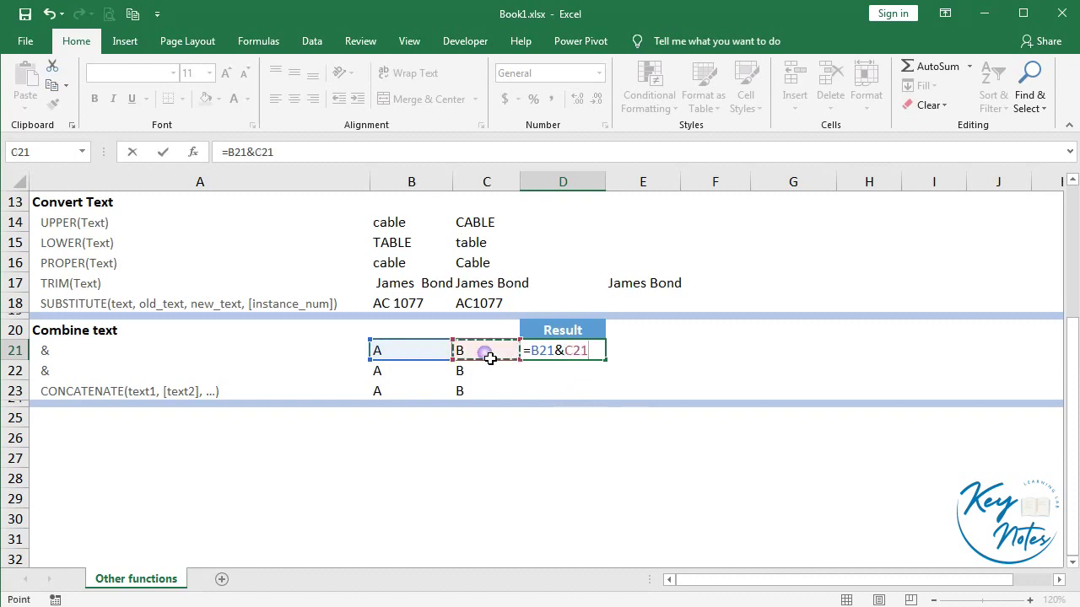
{"action": "key", "text": "Return"}
{"action": "left_click", "coordinate": [537, 355]}
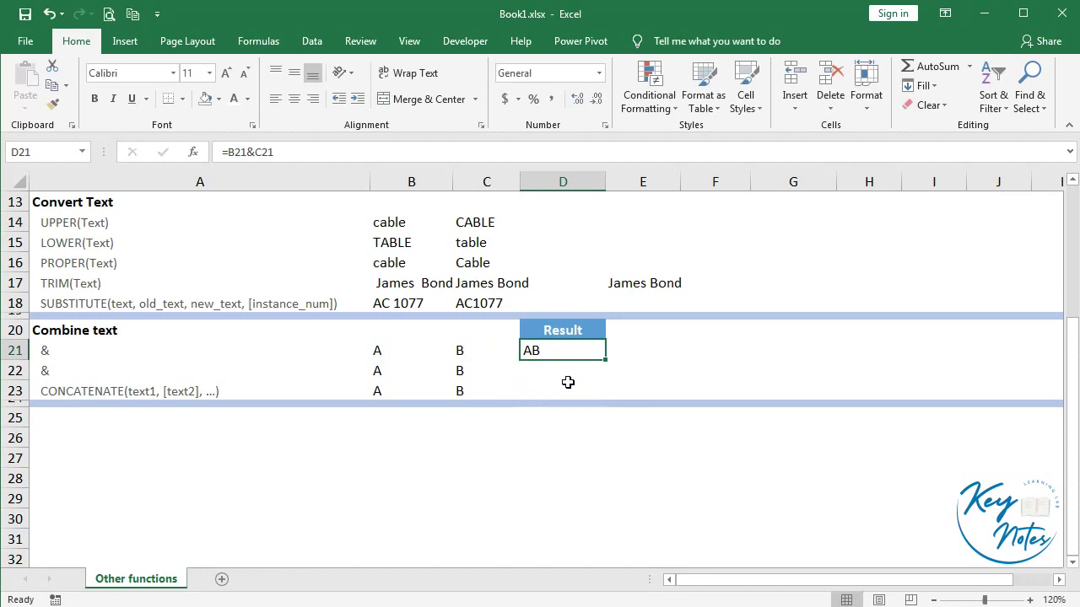
{"action": "left_click", "coordinate": [551, 381]}
Enter =B22&" "&C22 in D22 so it shows A B.
{"action": "type", "text": "="}
{"action": "left_click", "coordinate": [395, 375]}
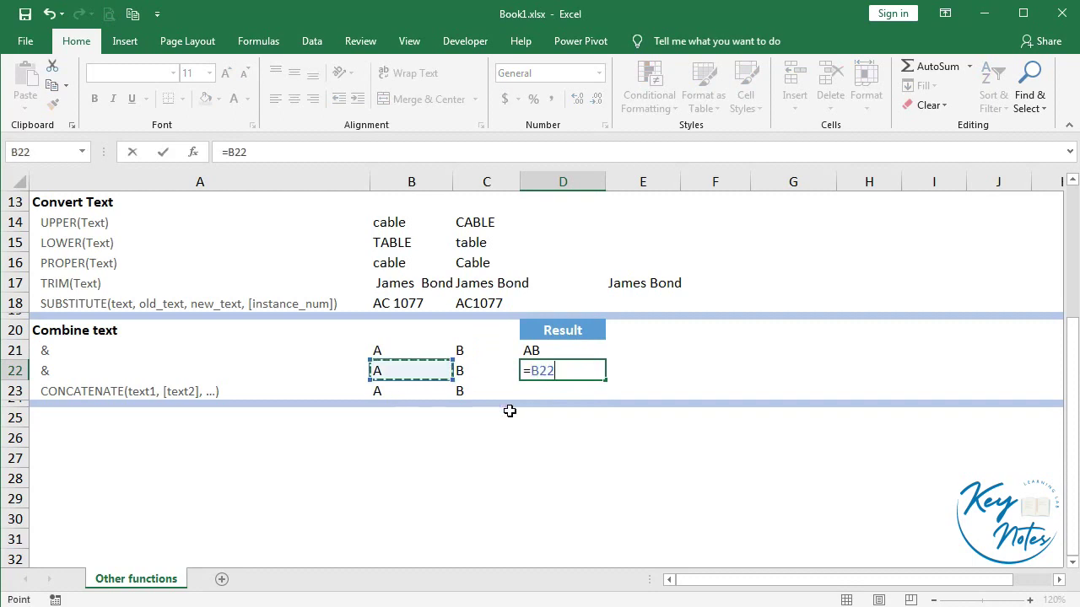
{"action": "type", "text": "&"}
{"action": "type", "text": "\""}
{"action": "type", "text": " \"&"}
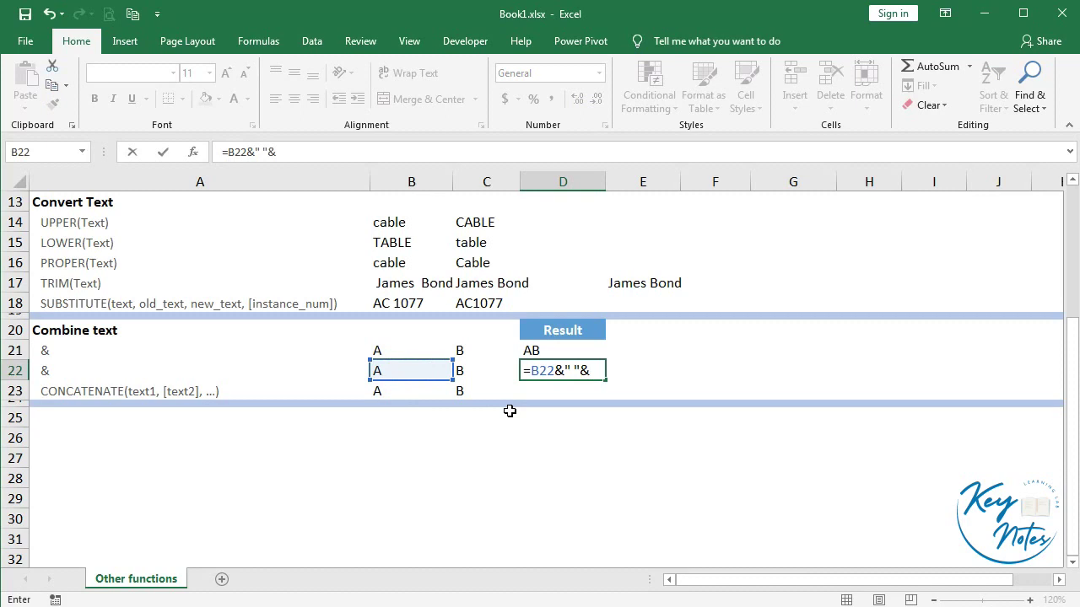
{"action": "left_click", "coordinate": [492, 376]}
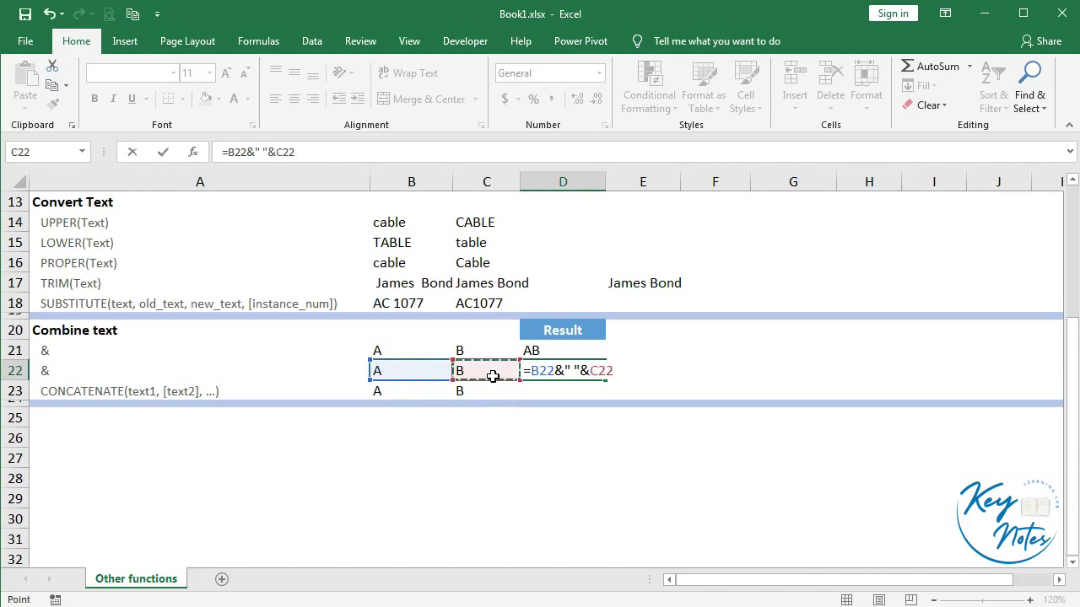
{"action": "key", "text": "Return"}
{"action": "key", "text": "Up"}
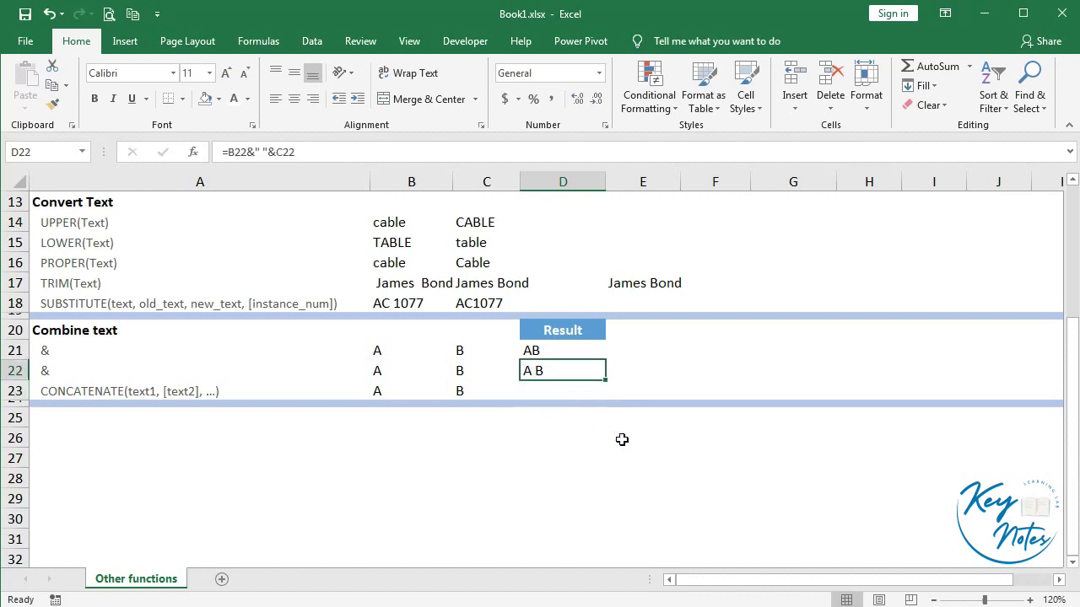
{"action": "left_click", "coordinate": [567, 395]}
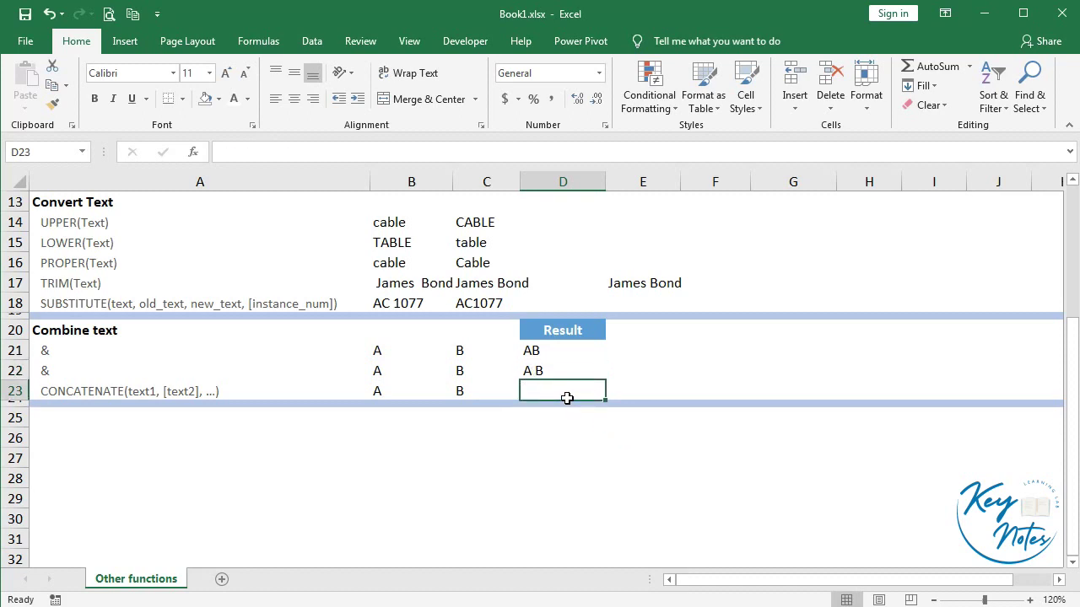
Enter =CONCATENATE(B23," ",C23) in D23 and compare it with D22's ampersand formula.
{"action": "type", "text": "=conca"}
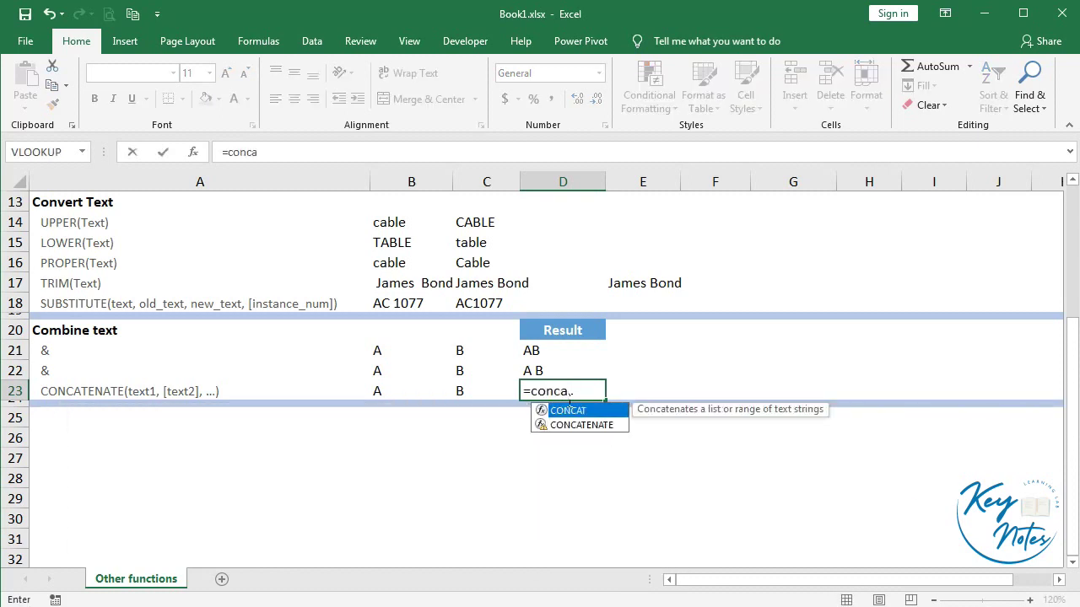
{"action": "left_click", "coordinate": [571, 425]}
{"action": "double_click", "coordinate": [571, 425]}
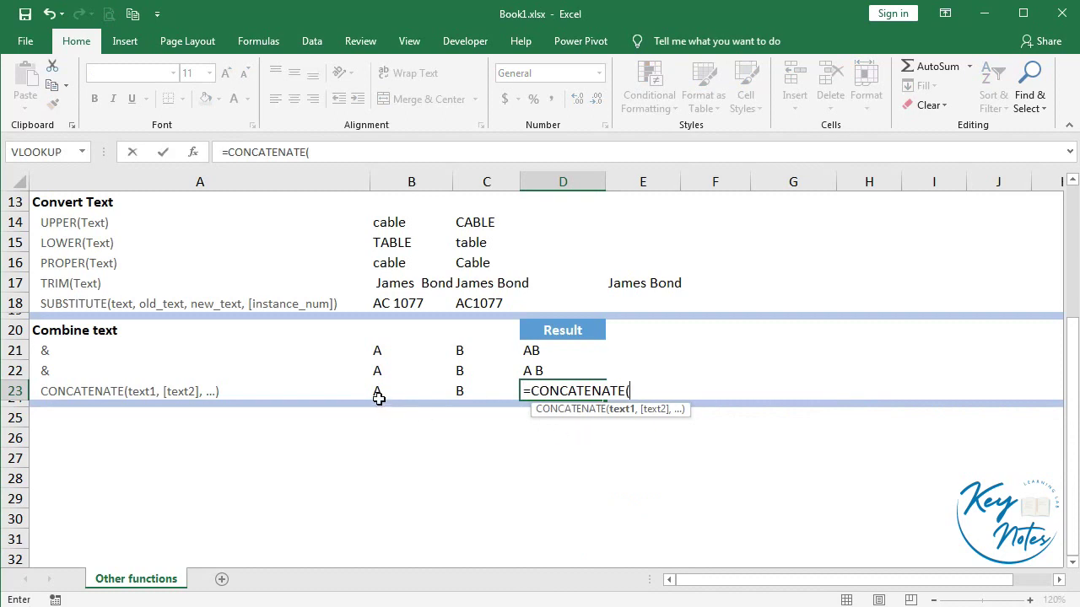
{"action": "left_click", "coordinate": [442, 393]}
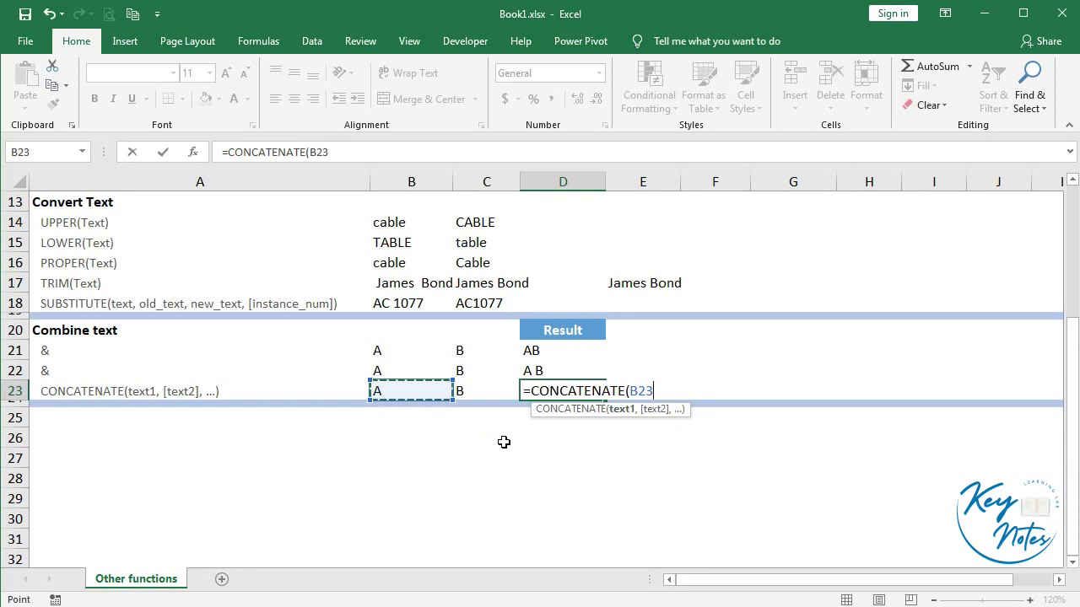
{"action": "type", "text": ","}
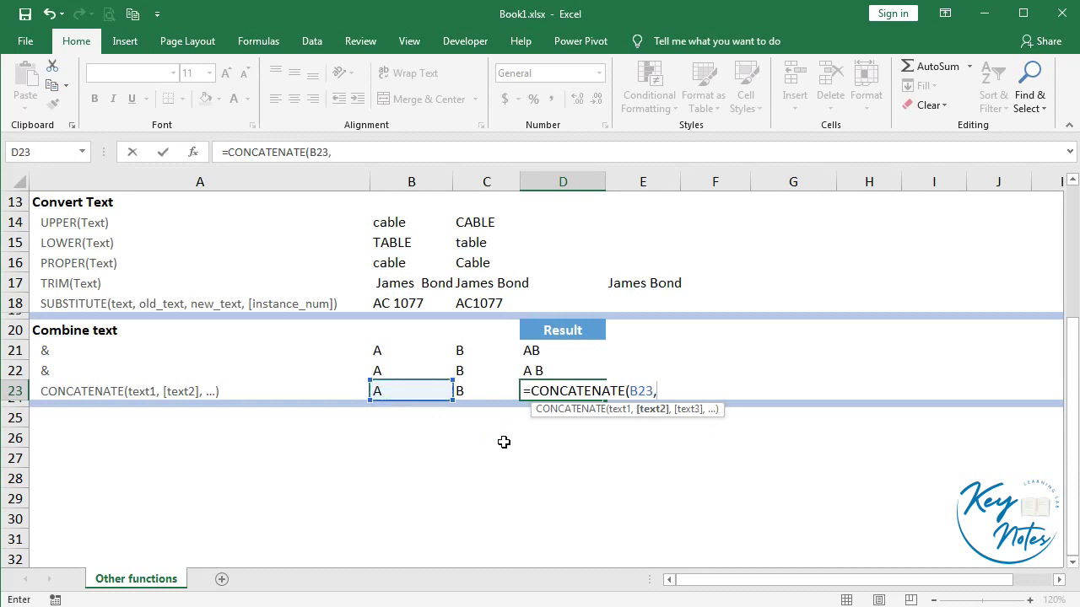
{"action": "type", "text": "\" "}
{"action": "type", "text": "\""}
{"action": "type", "text": ","}
{"action": "left_click", "coordinate": [475, 394]}
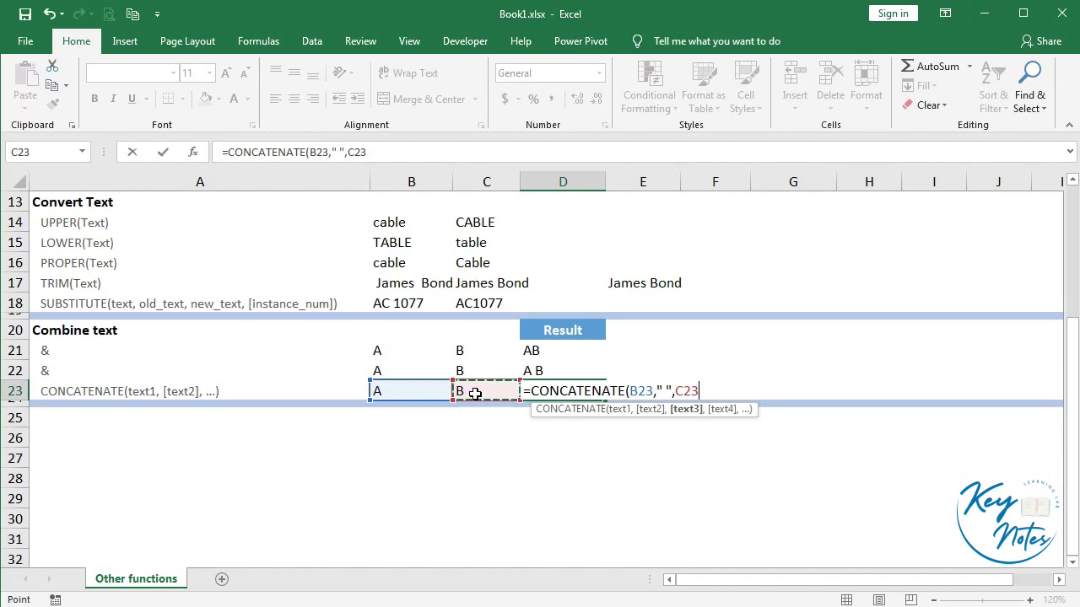
{"action": "type", "text": ")"}
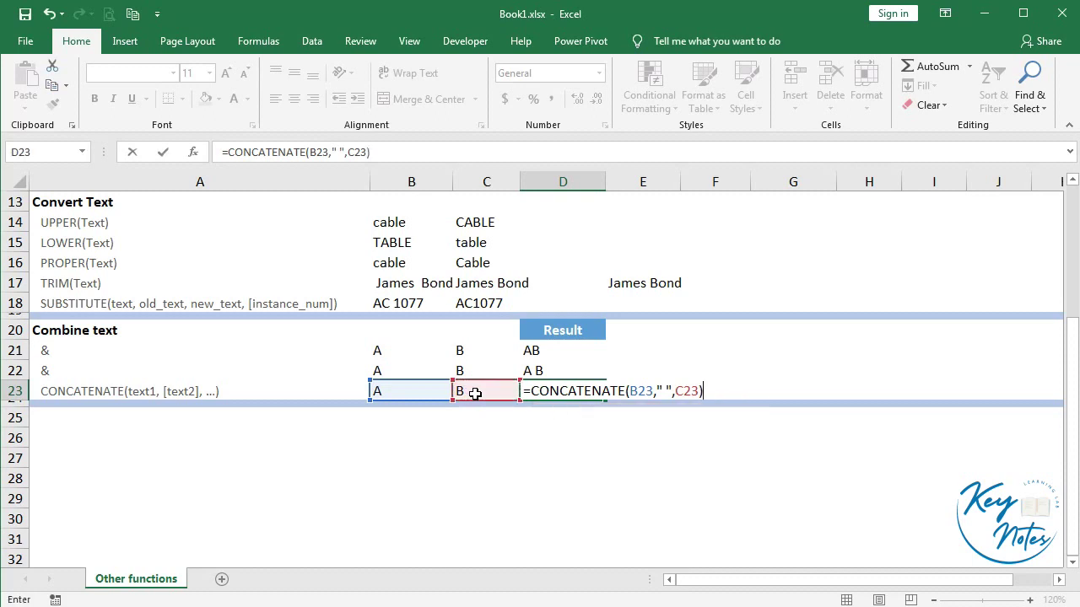
{"action": "key", "text": "Return"}
{"action": "left_click", "coordinate": [567, 398]}
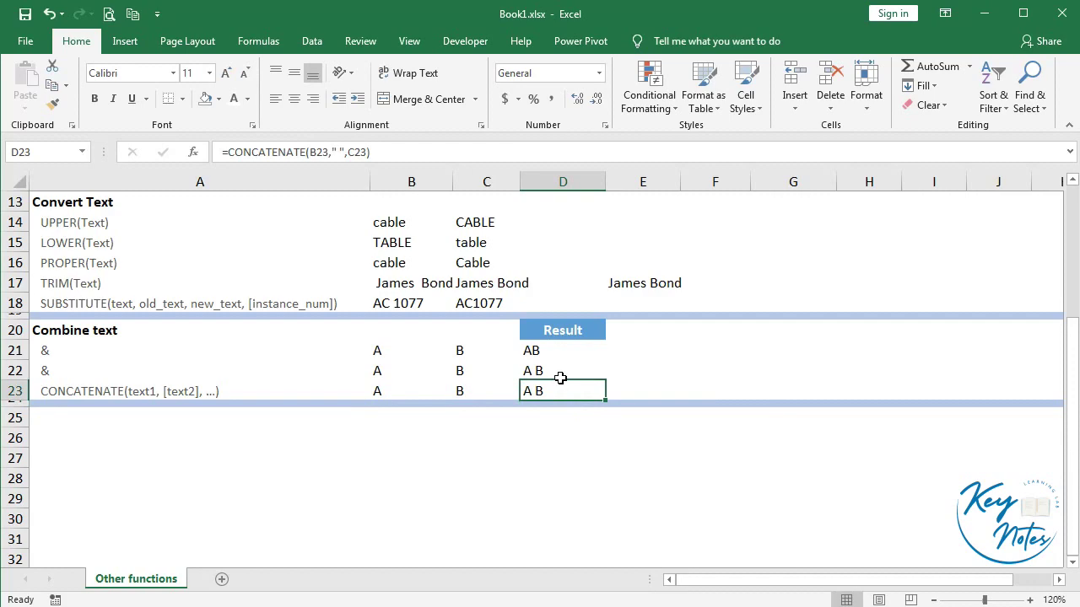
{"action": "left_click", "coordinate": [560, 378]}
{"action": "left_click", "coordinate": [562, 396]}
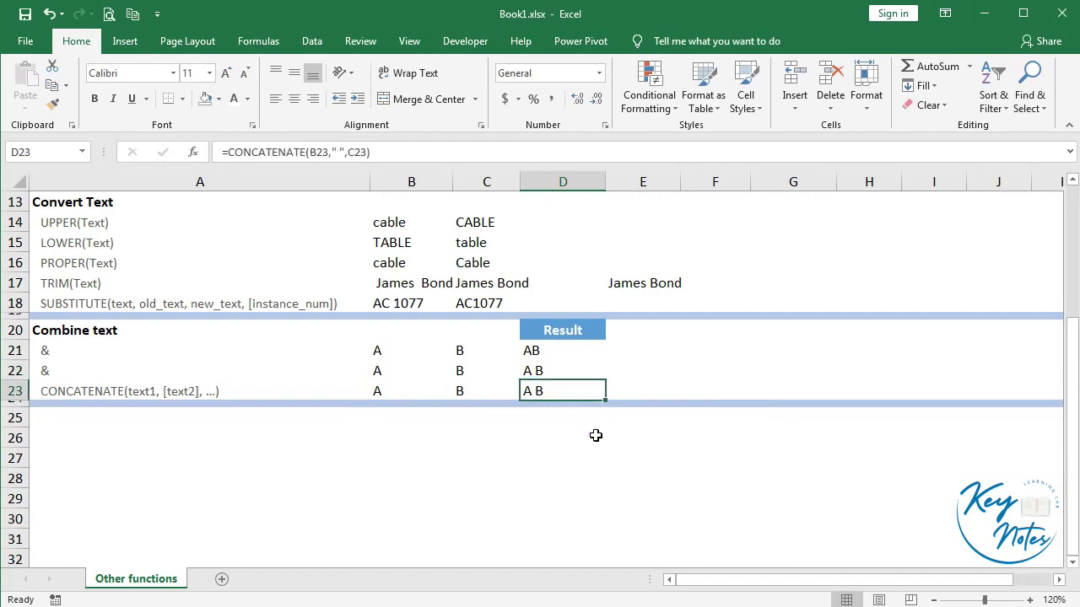